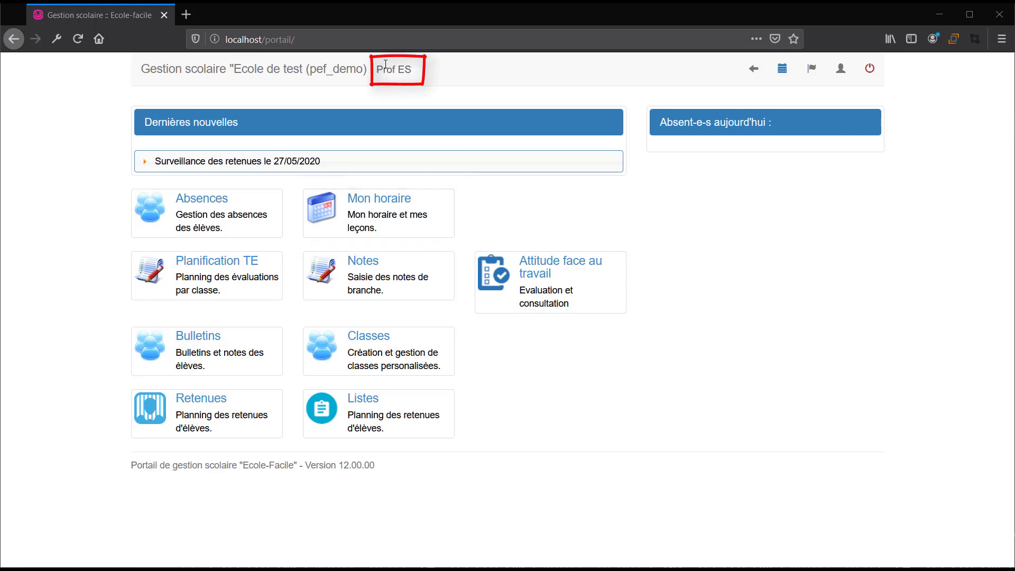
Open the teacher's own timetable and display the week of 07/04/2020.
{"action": "left_click", "coordinate": [371, 212]}
{"action": "left_click", "coordinate": [236, 116]}
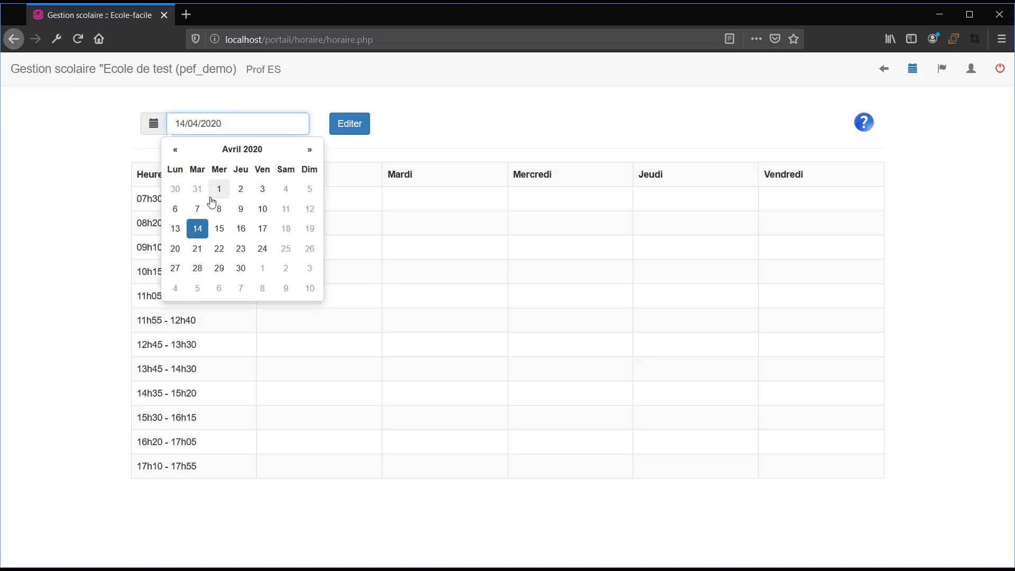
{"action": "left_click", "coordinate": [199, 209]}
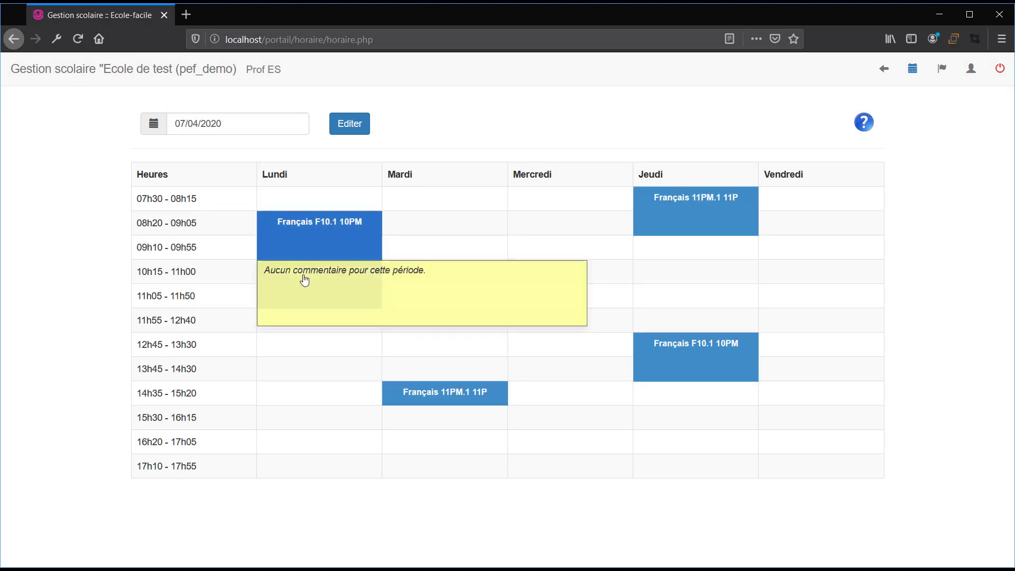
Open Monday's 10:15 Français 11PM.1 period and enter Rédaction "Les vacances" as its lesson information.
{"action": "mouse_move", "coordinate": [355, 290]}
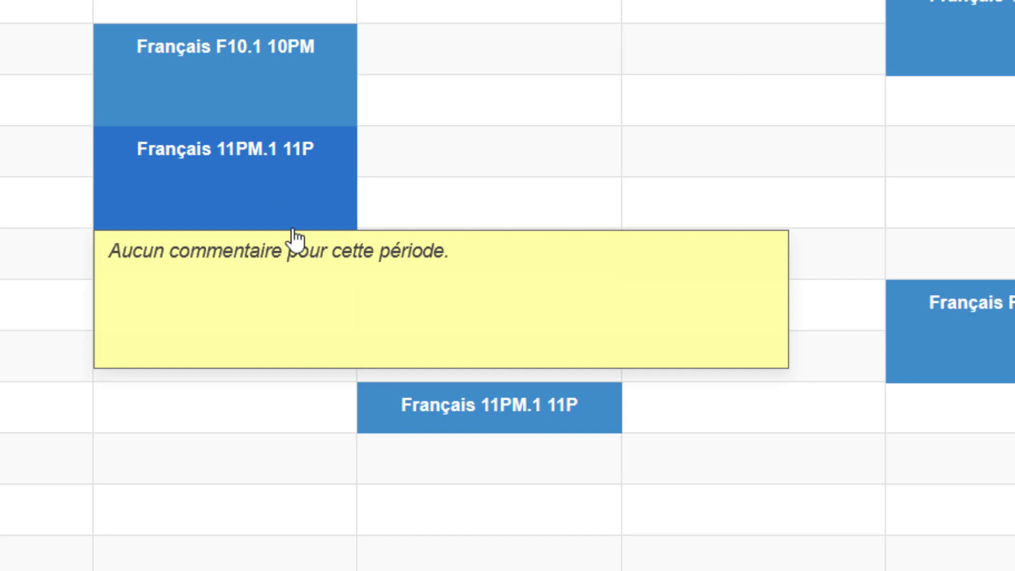
{"action": "mouse_move", "coordinate": [286, 185]}
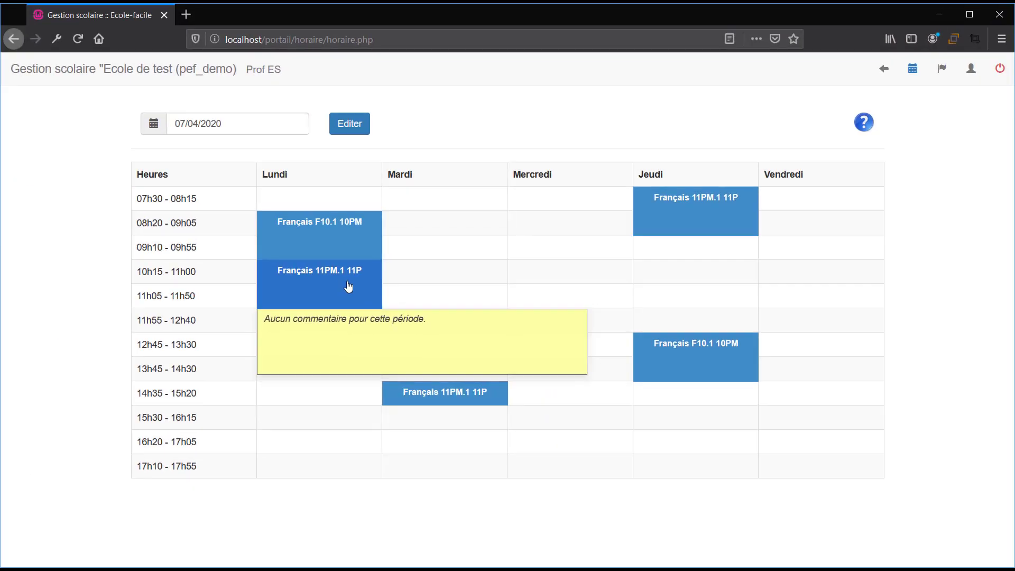
{"action": "left_click", "coordinate": [286, 184]}
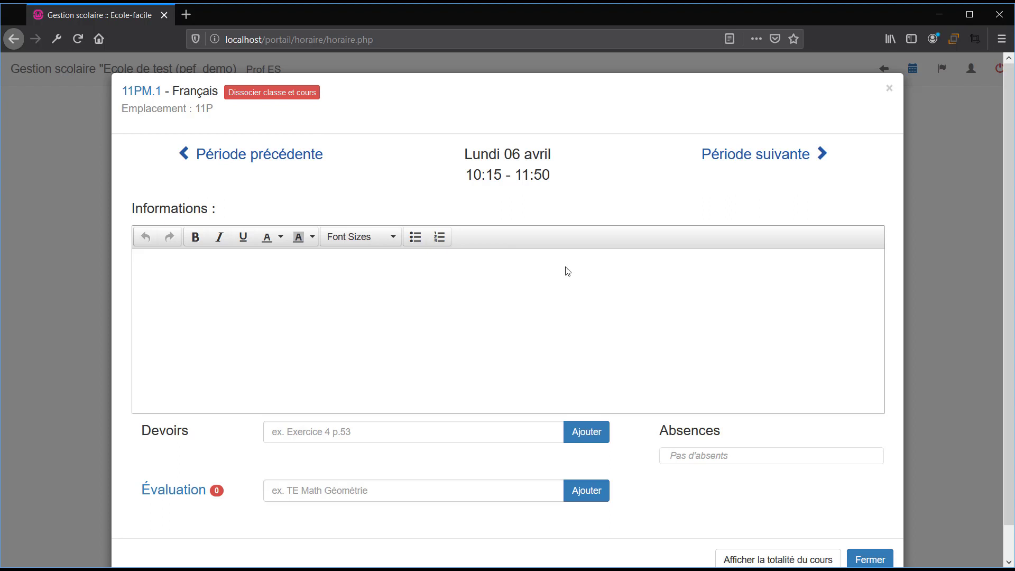
{"action": "scroll", "coordinate": [569, 276], "scroll_direction": "down", "scroll_amount": 1}
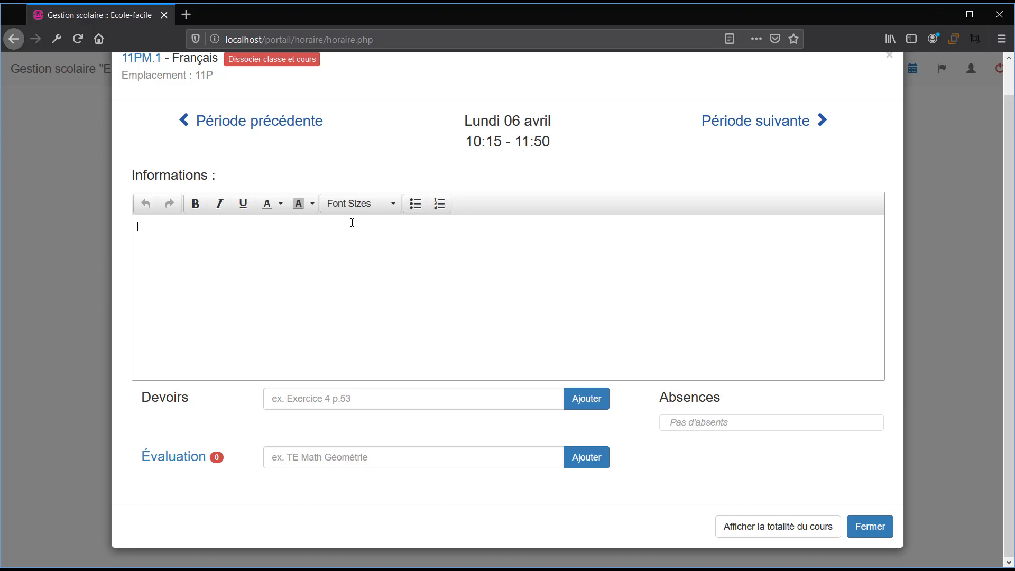
{"action": "type", "text": "Rédaction \"Les vacances\""}
Go to the course's following period on Mardi 07 avril and add the homework "Terminer la rédaction".
{"action": "left_click", "coordinate": [773, 129]}
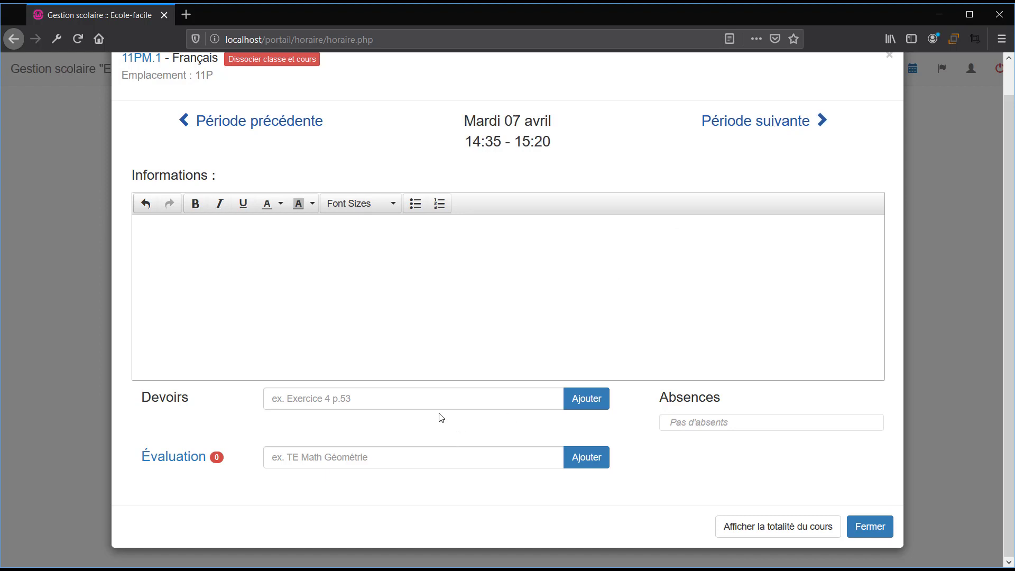
{"action": "left_click", "coordinate": [412, 393]}
{"action": "type", "text": "Fin"}
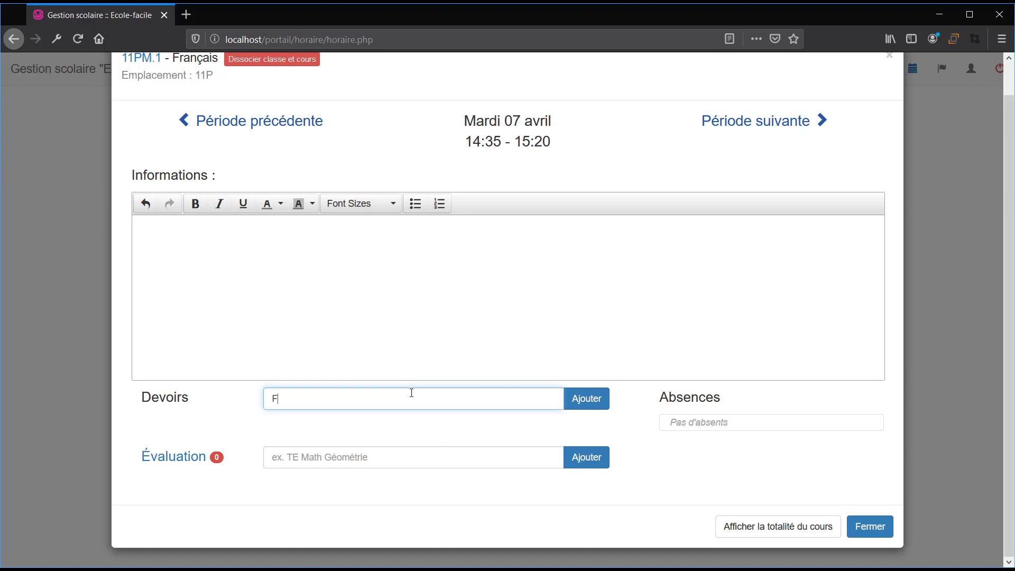
{"action": "key", "text": "BackSpace"}
{"action": "key", "text": "BackSpace"}
{"action": "key", "text": "BackSpace"}
{"action": "type", "text": "Terminer la rédaction"}
{"action": "left_click", "coordinate": [599, 404]}
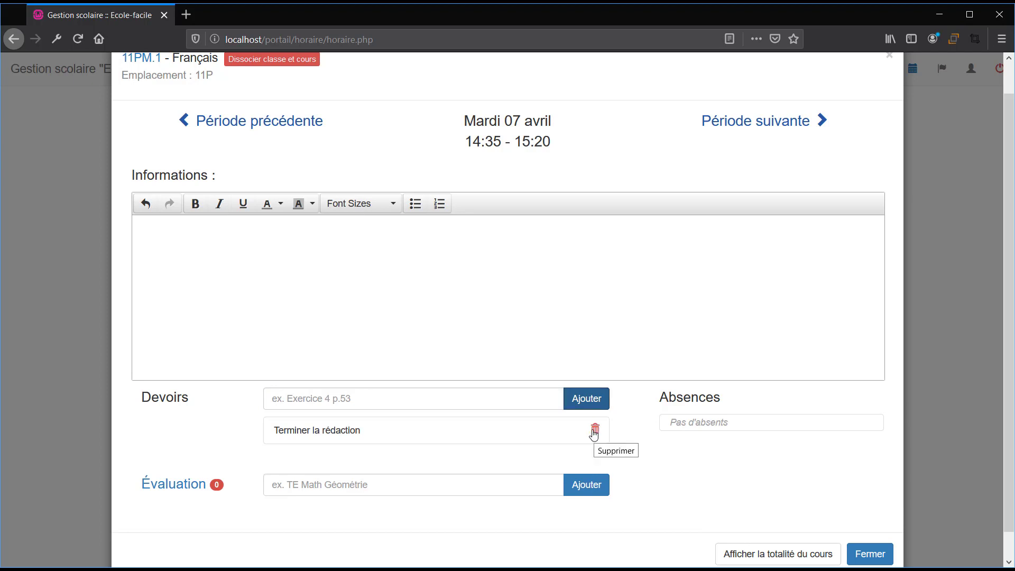
Delete the "Terminer la rédaction" homework and add it back from a copy of its text.
{"action": "left_click_drag", "start_coordinate": [453, 438], "coordinate": [276, 429]}
{"action": "key", "text": "ctrl+c"}
{"action": "left_click", "coordinate": [595, 429]}
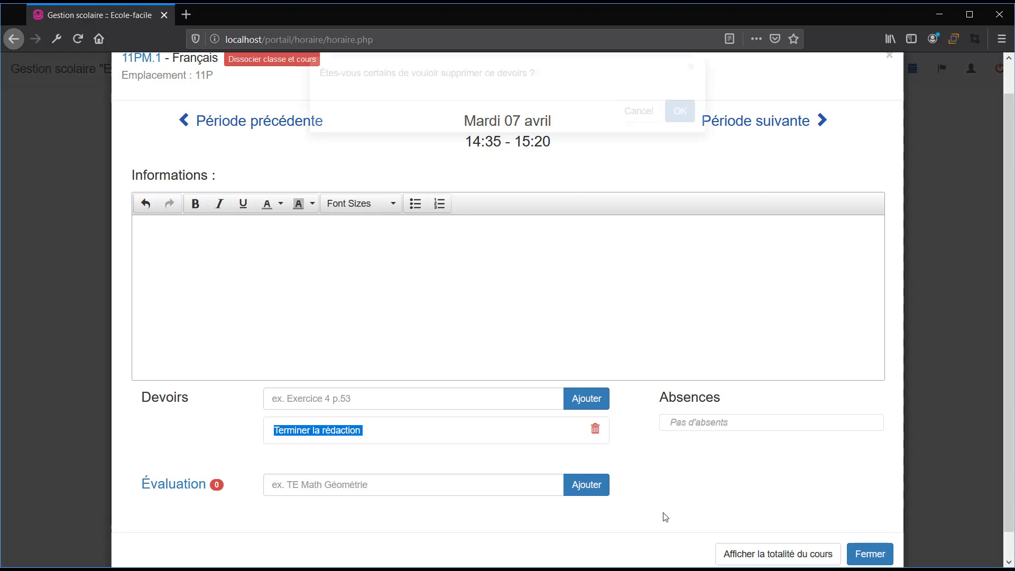
{"action": "left_click", "coordinate": [685, 129]}
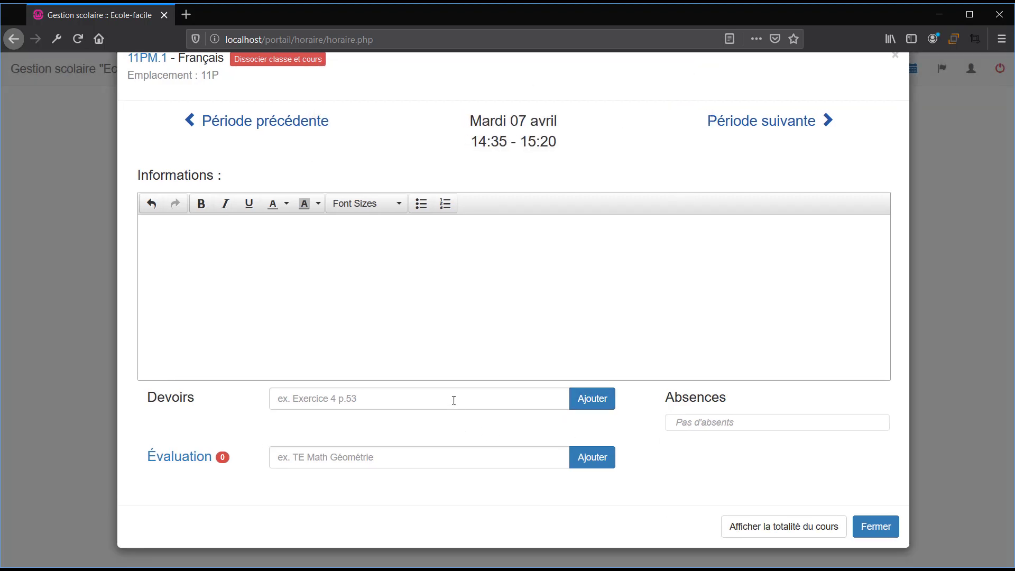
{"action": "left_click", "coordinate": [454, 399]}
{"action": "key", "text": "ctrl+v"}
{"action": "left_click", "coordinate": [593, 399]}
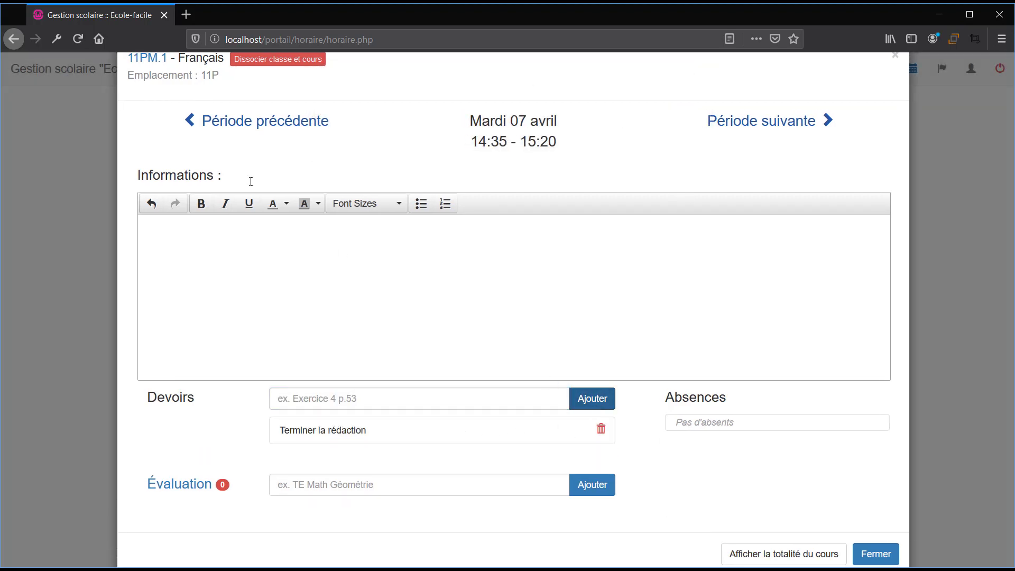
Switch between the Lundi 06 avril and Mardi 07 avril periods to review their information and homework, ending on Monday.
{"action": "left_click", "coordinate": [248, 120]}
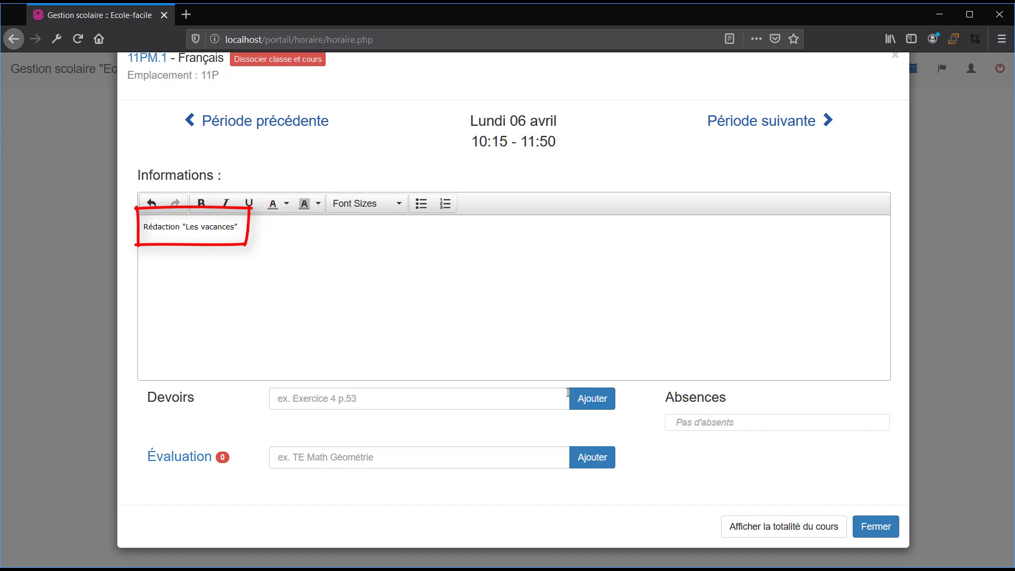
{"action": "left_click", "coordinate": [726, 125]}
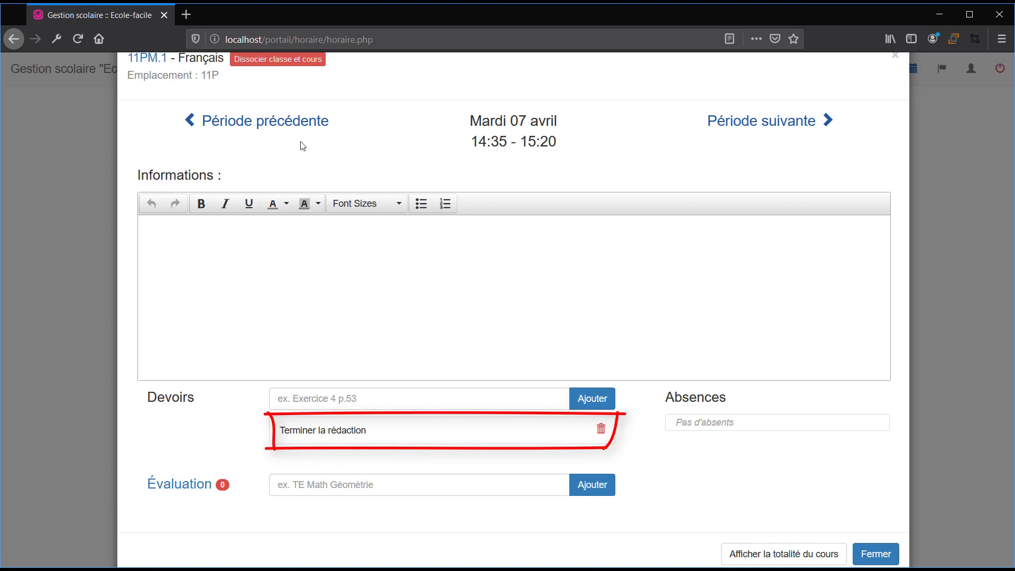
{"action": "left_click", "coordinate": [300, 125]}
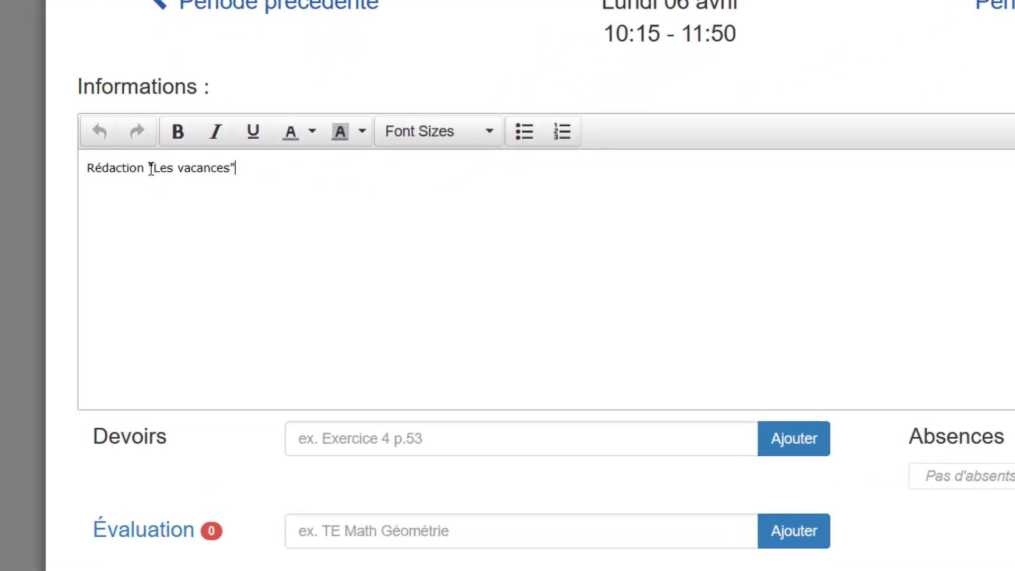
Put "Les vacances" on its own line and format the word Rédaction in bold at 24pt.
{"action": "key", "text": "Return"}
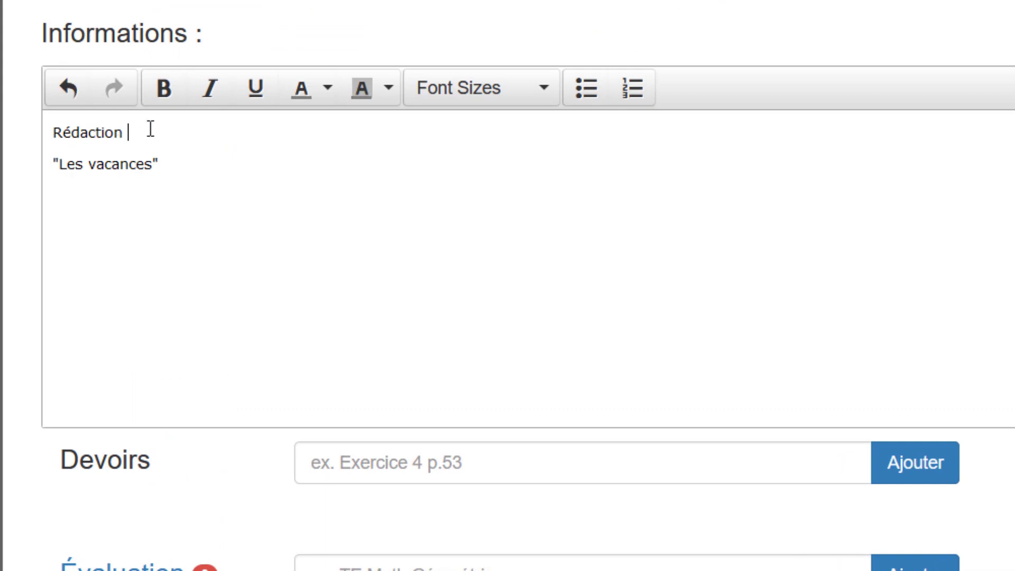
{"action": "left_click_drag", "start_coordinate": [151, 128], "coordinate": [54, 132]}
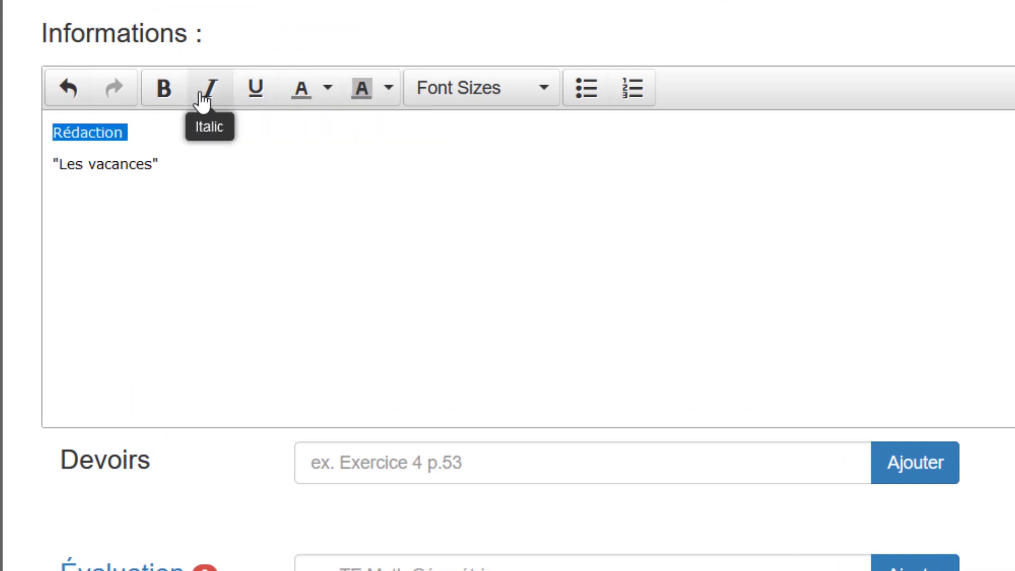
{"action": "left_click", "coordinate": [165, 97]}
{"action": "left_click", "coordinate": [524, 91]}
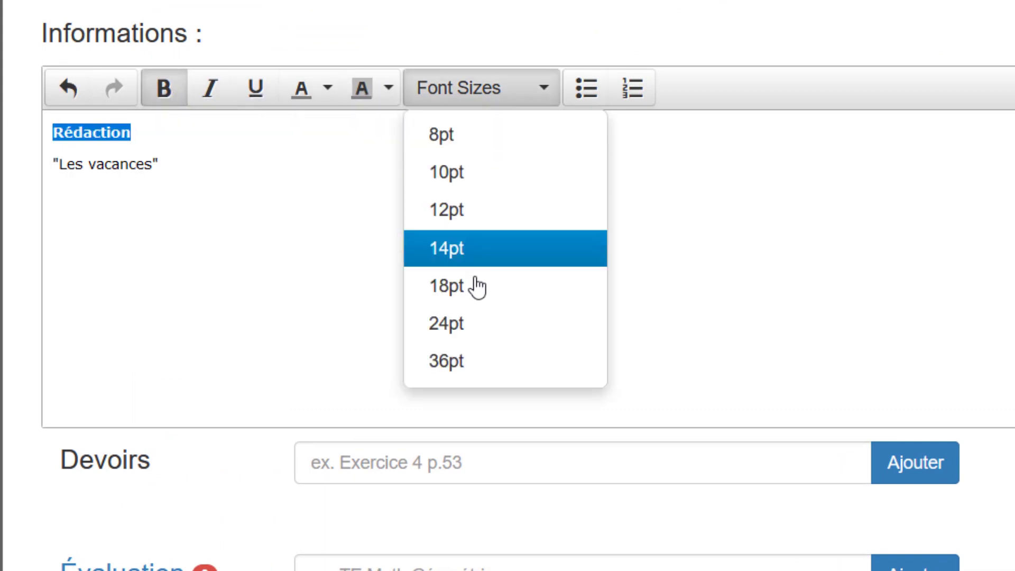
{"action": "left_click", "coordinate": [473, 323]}
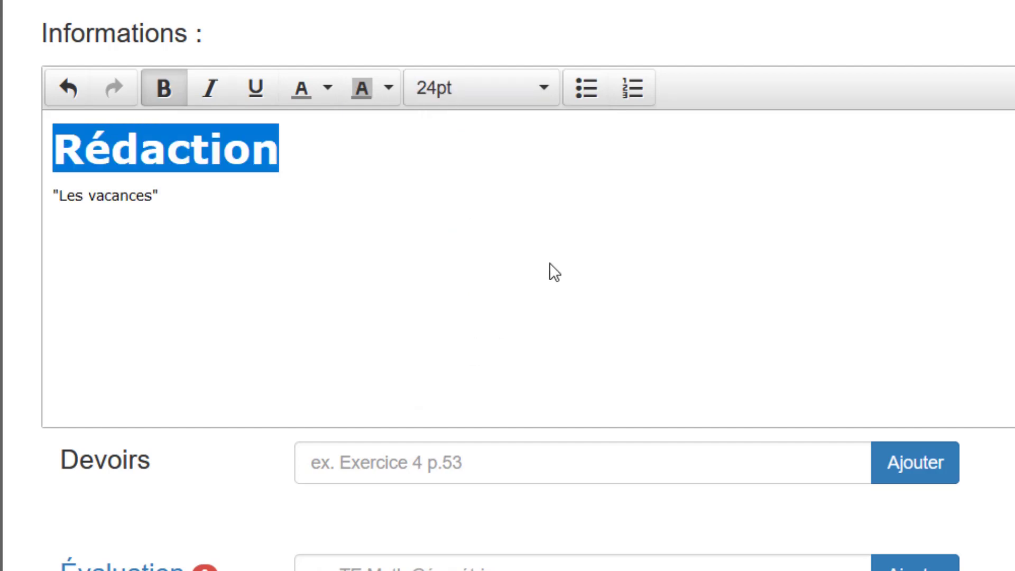
Add a bulleted list with two "test" items below "Les vacances" in the lesson information.
{"action": "left_click", "coordinate": [223, 206]}
{"action": "key", "text": "Return"}
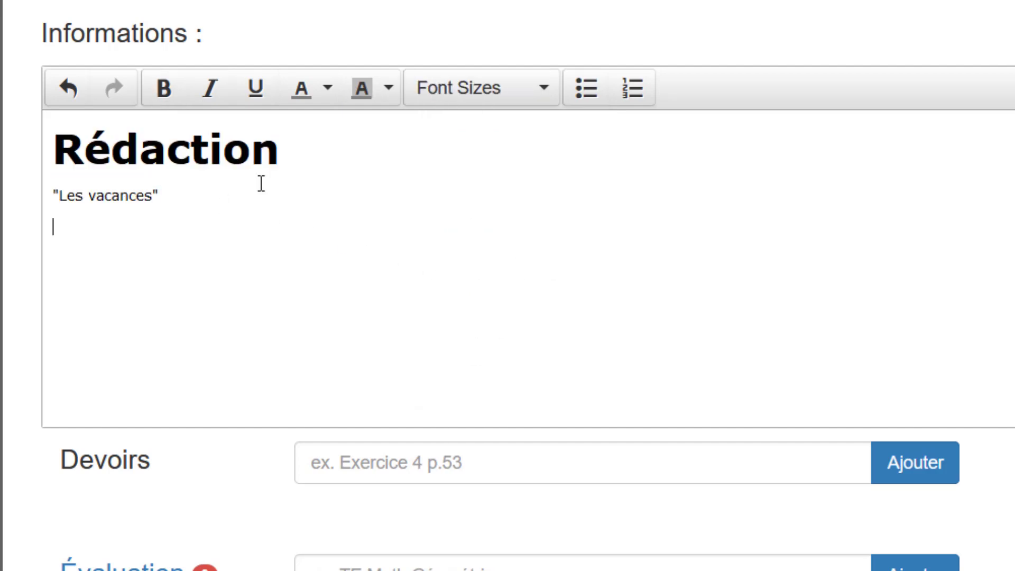
{"action": "left_click", "coordinate": [586, 88]}
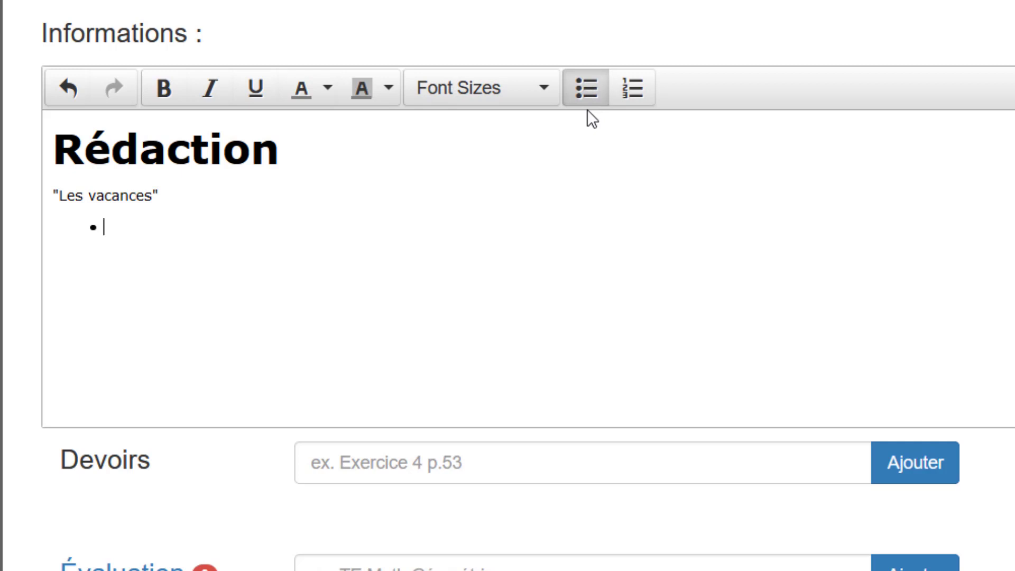
{"action": "type", "text": "test"}
{"action": "key", "text": "Return"}
{"action": "type", "text": "test"}
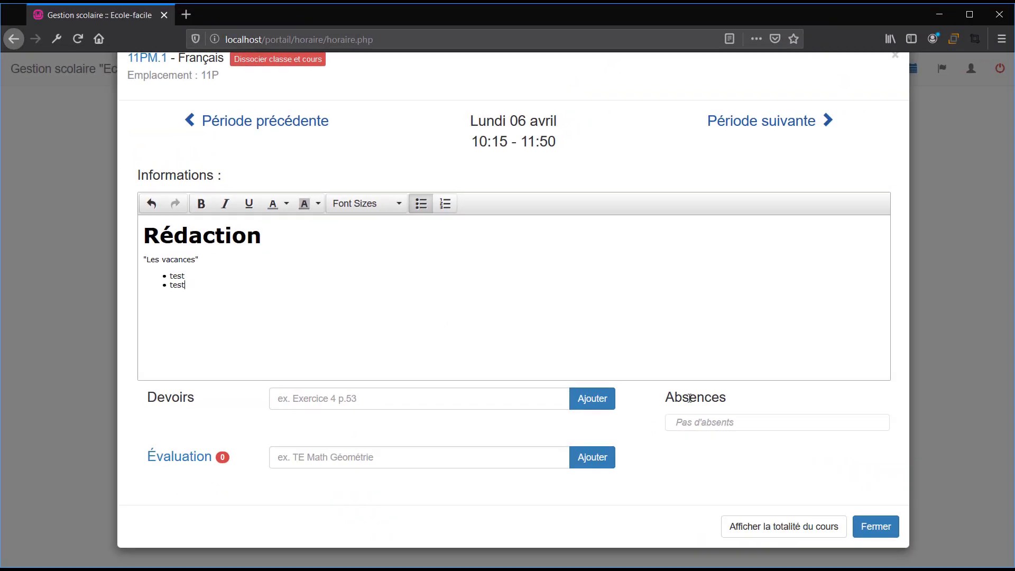
View the complete record of the Français 11PM.1 course and return to the timetable.
{"action": "left_click", "coordinate": [786, 531]}
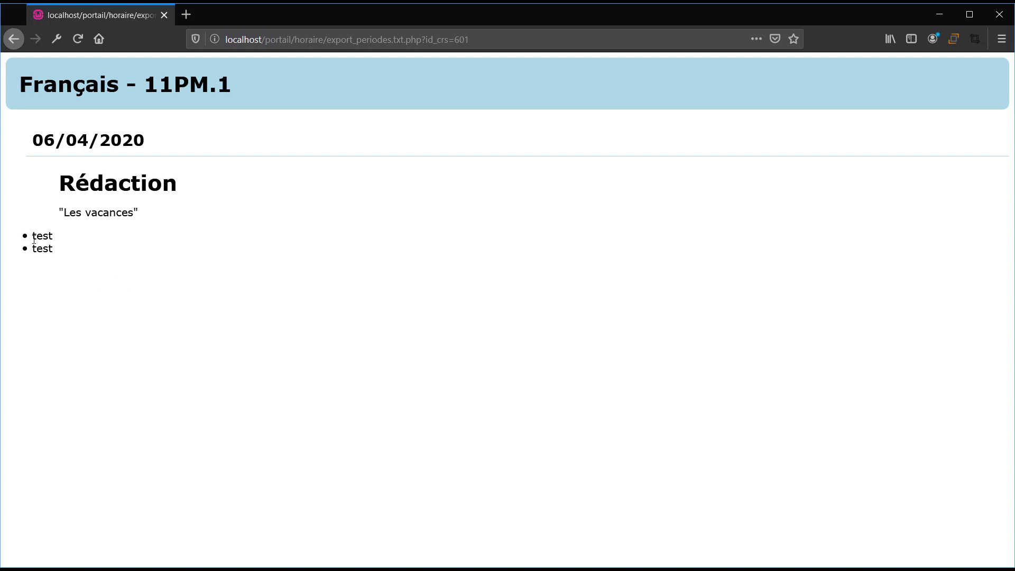
{"action": "left_click", "coordinate": [15, 39]}
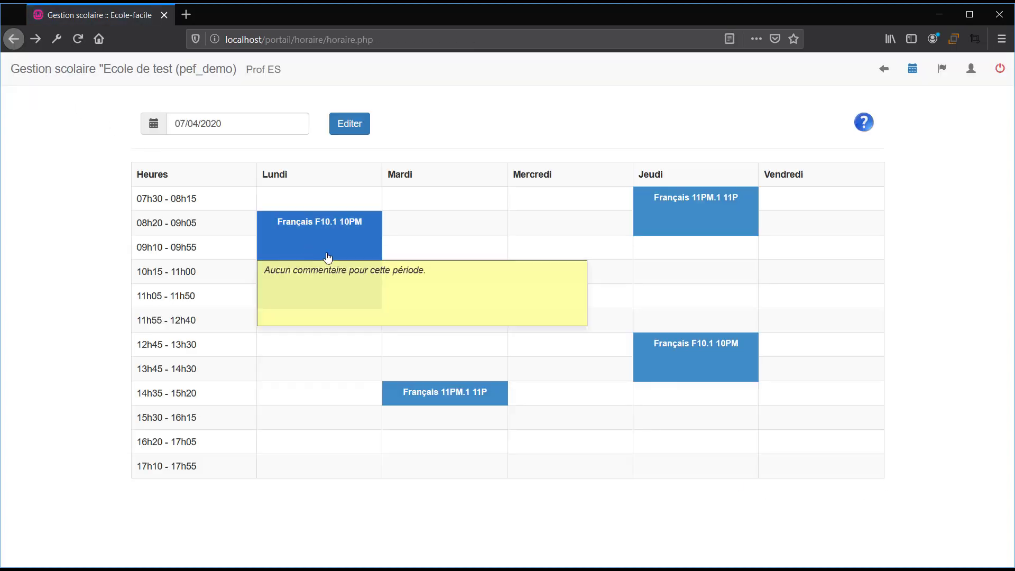
Reopen Monday's 10:15 Français 11PM.1 period and go from it to the class's absence page.
{"action": "left_click", "coordinate": [328, 280]}
{"action": "scroll", "coordinate": [671, 381], "scroll_direction": "down", "scroll_amount": 1}
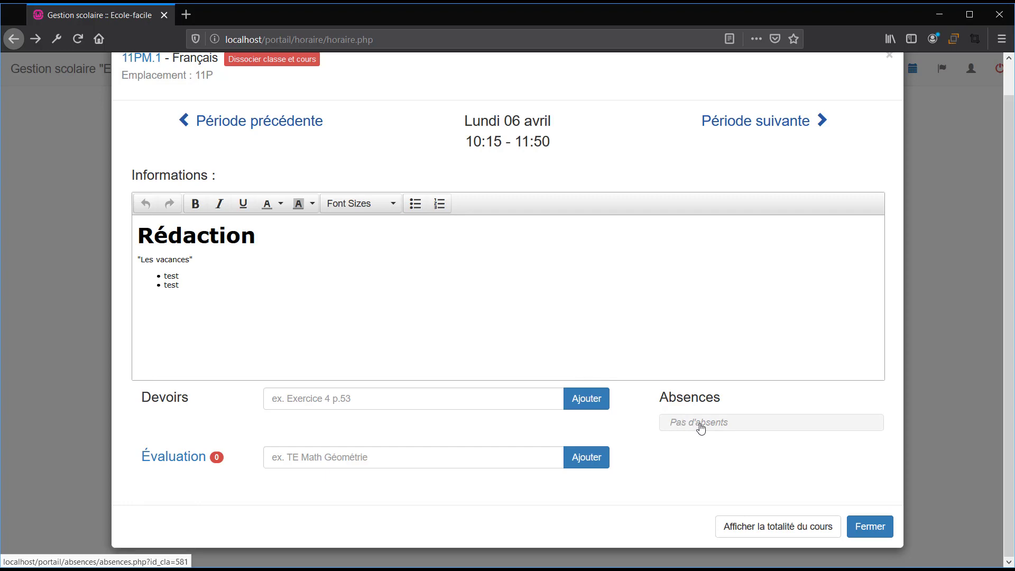
{"action": "left_click", "coordinate": [718, 426]}
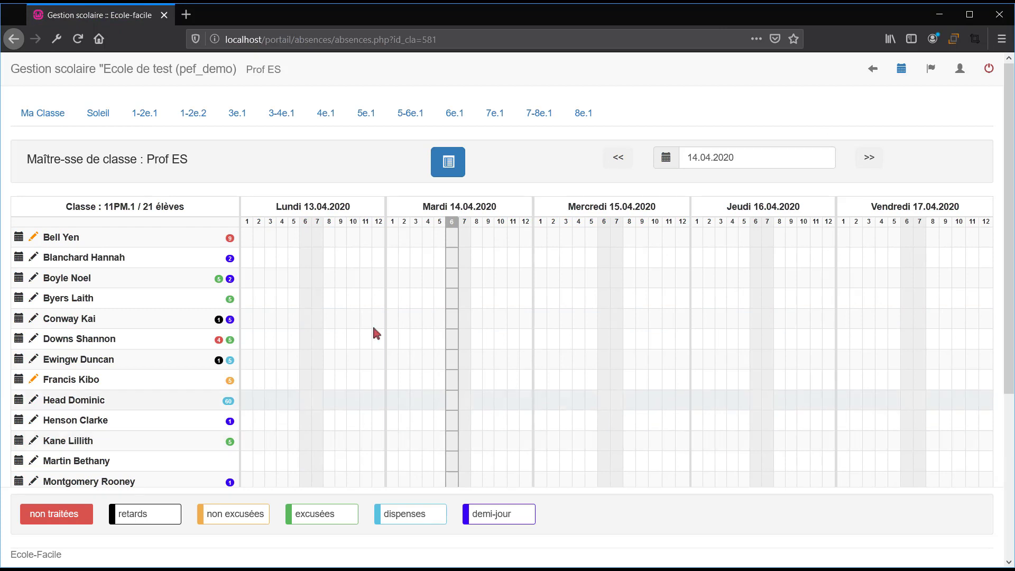
Display the previous week and mark the third student in the list absent for all of Lundi 06.04.2020.
{"action": "left_click", "coordinate": [618, 157]}
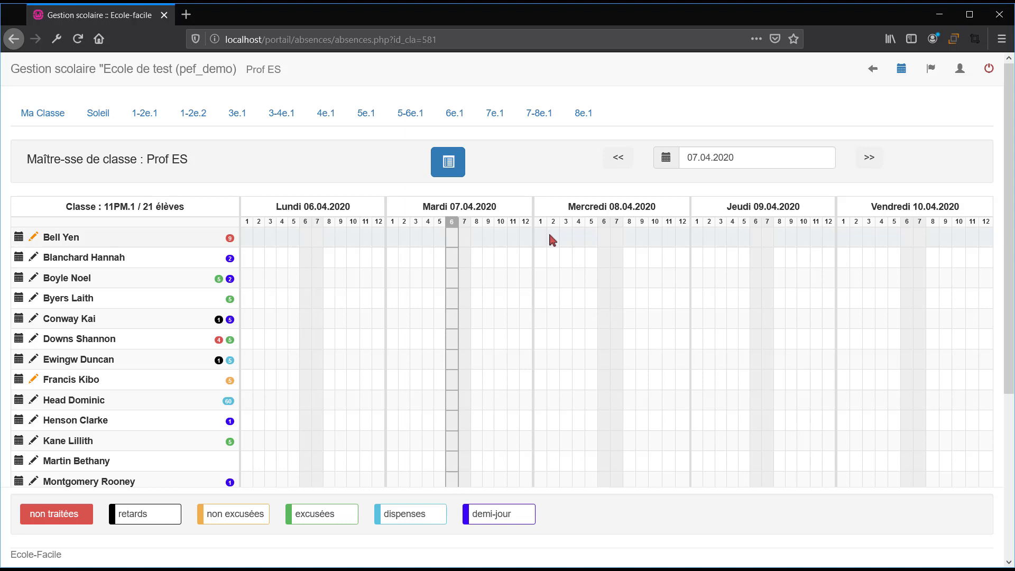
{"action": "scroll", "coordinate": [550, 237], "scroll_direction": "down", "scroll_amount": 2}
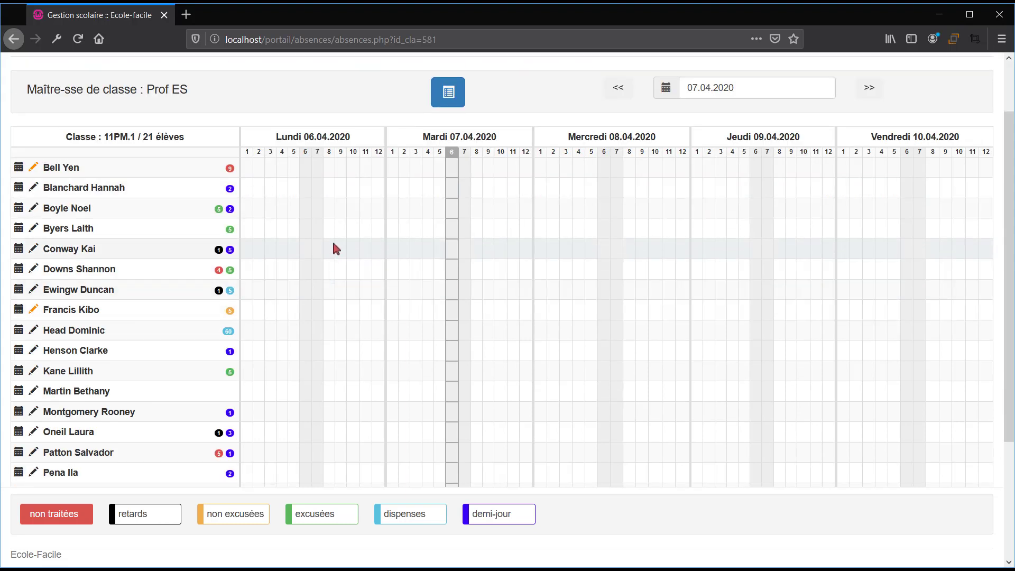
{"action": "left_click", "coordinate": [328, 209]}
{"action": "left_click", "coordinate": [295, 278]}
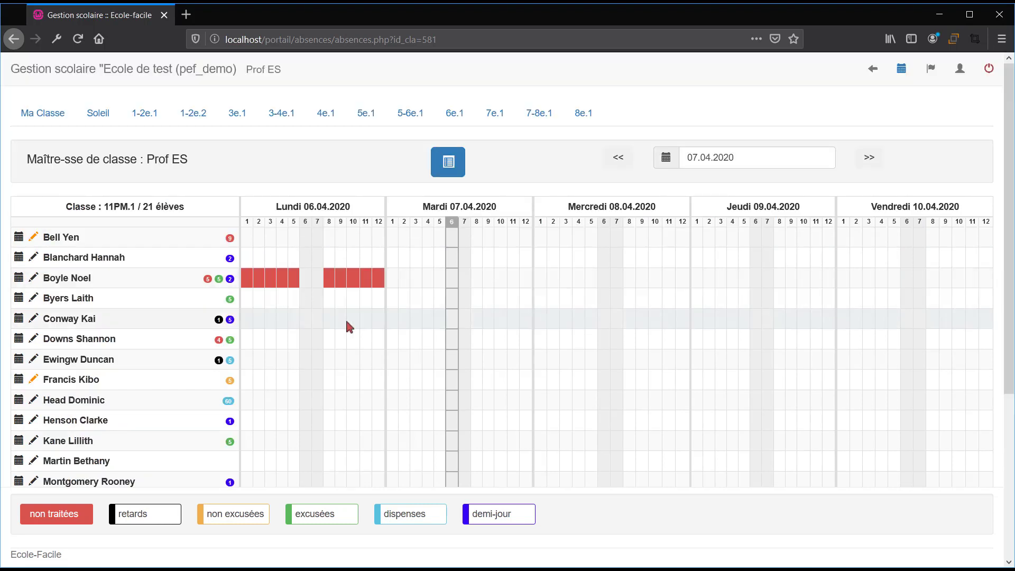
Return to the timetable and display the week of 07/04/2020 again.
{"action": "left_click", "coordinate": [902, 75]}
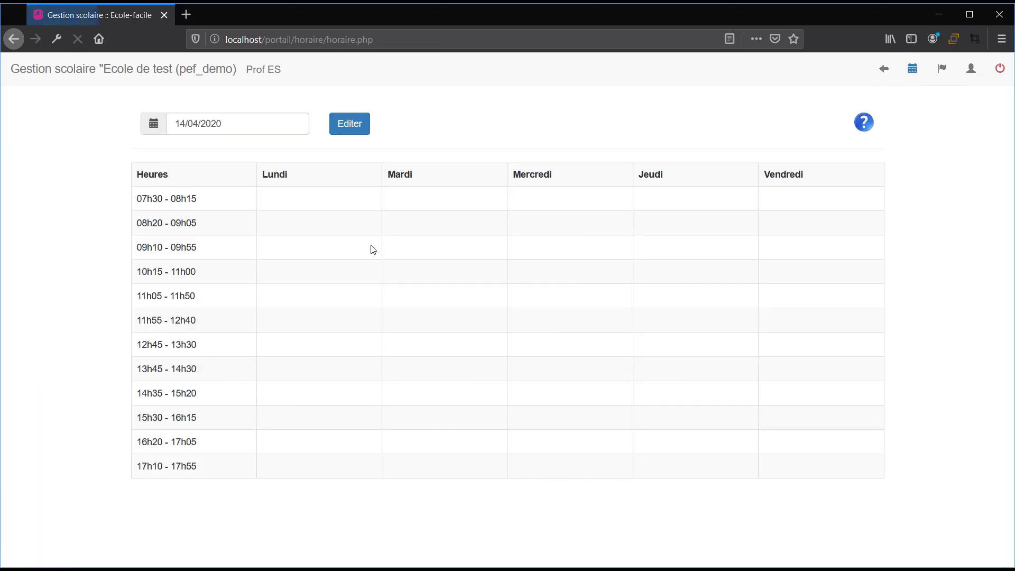
{"action": "left_click", "coordinate": [247, 127]}
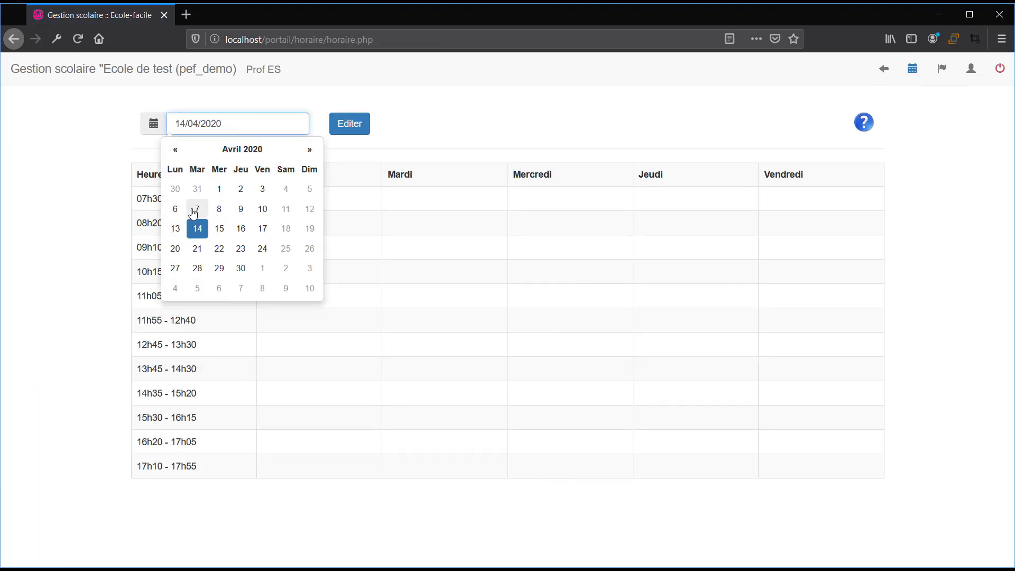
{"action": "left_click", "coordinate": [197, 209]}
Check the notes and absences of Monday's 10:15 Français 11PM.1 period, and open the class's absence page from its name.
{"action": "mouse_move", "coordinate": [299, 243]}
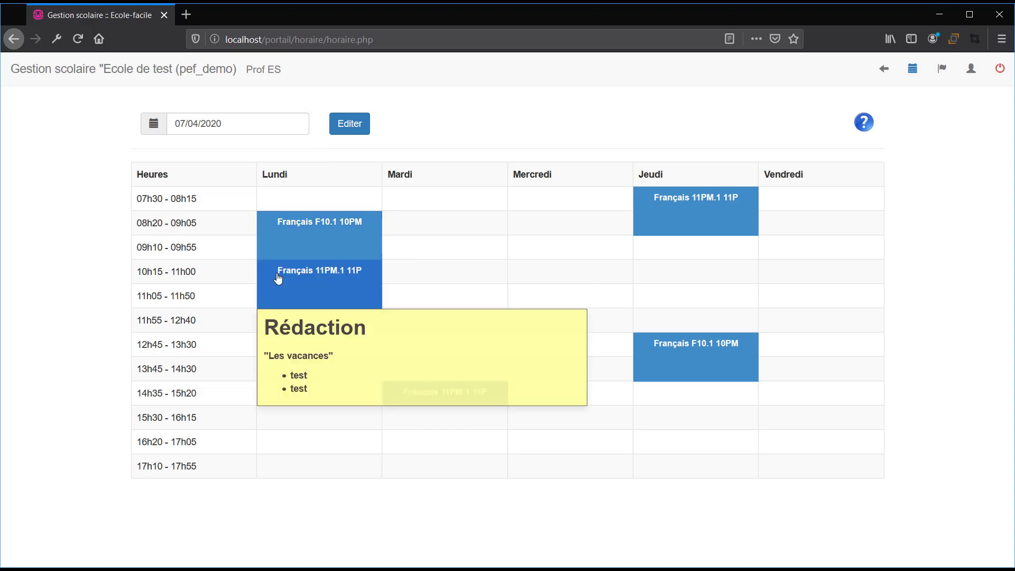
{"action": "left_click", "coordinate": [275, 278]}
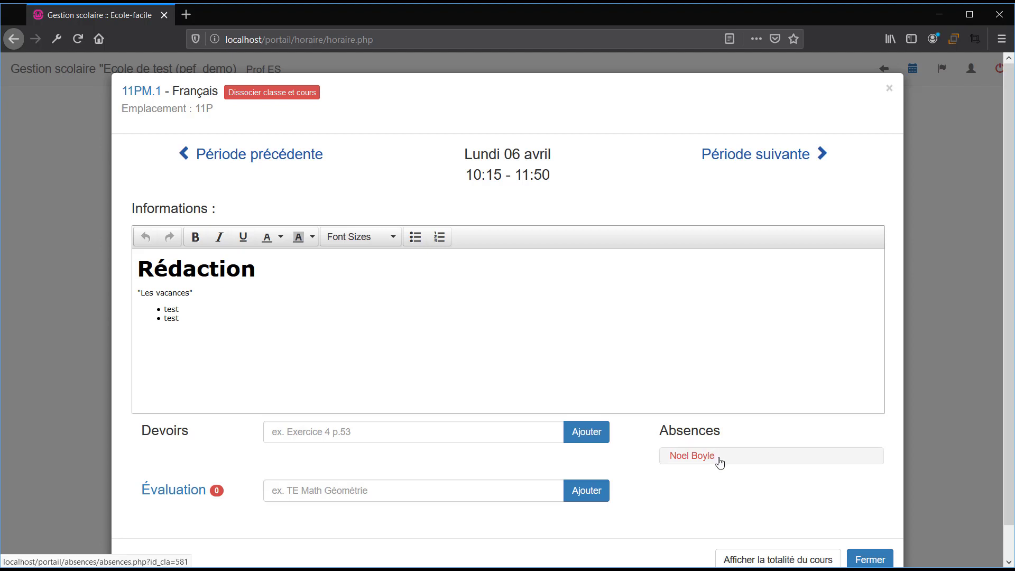
{"action": "scroll", "coordinate": [722, 483], "scroll_direction": "down", "scroll_amount": 1}
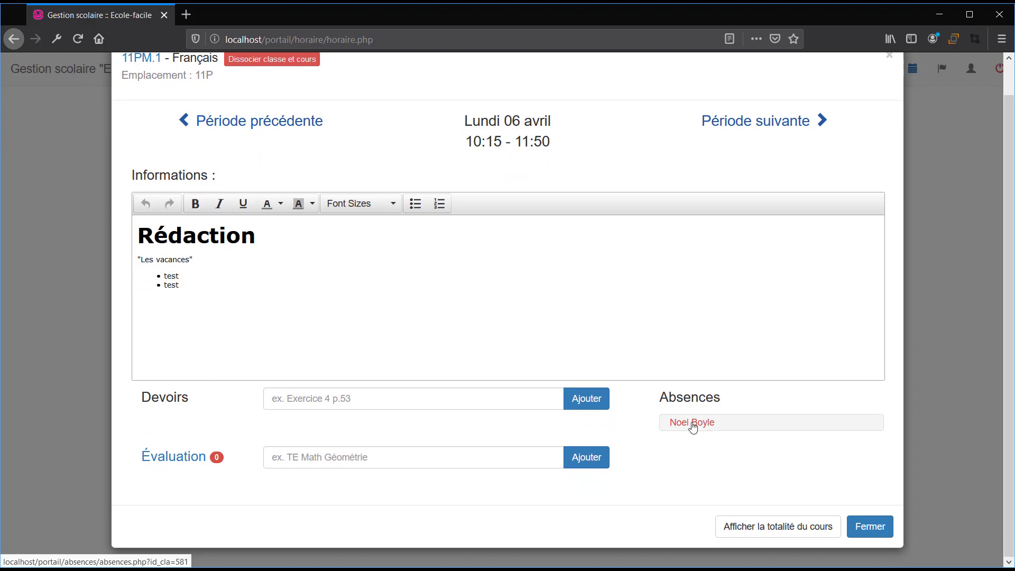
{"action": "left_click", "coordinate": [143, 61]}
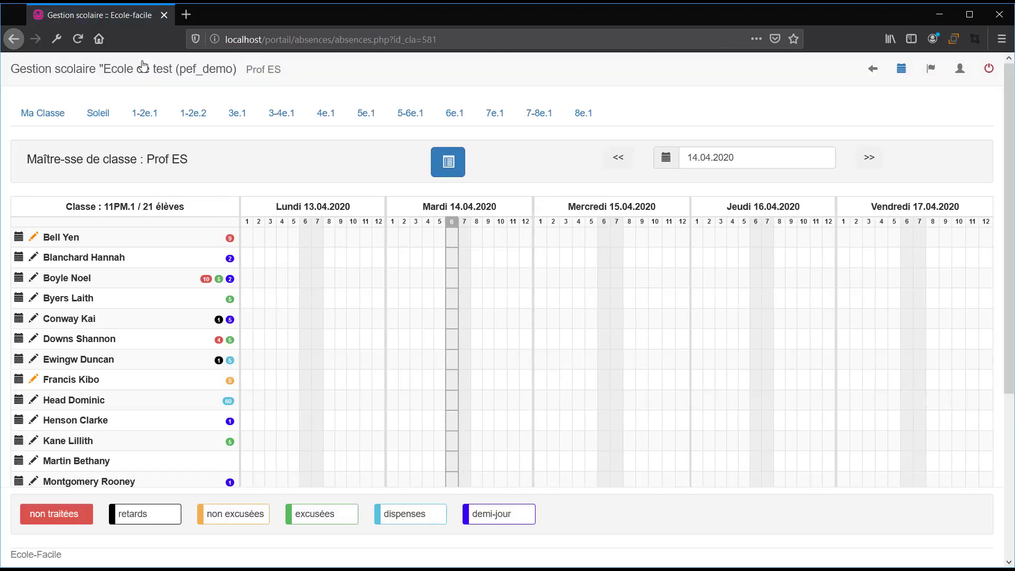
Display the previous week on the 11PM.1 absence page and review the absences recorded for Lundi 06.04.2020.
{"action": "left_click", "coordinate": [615, 159]}
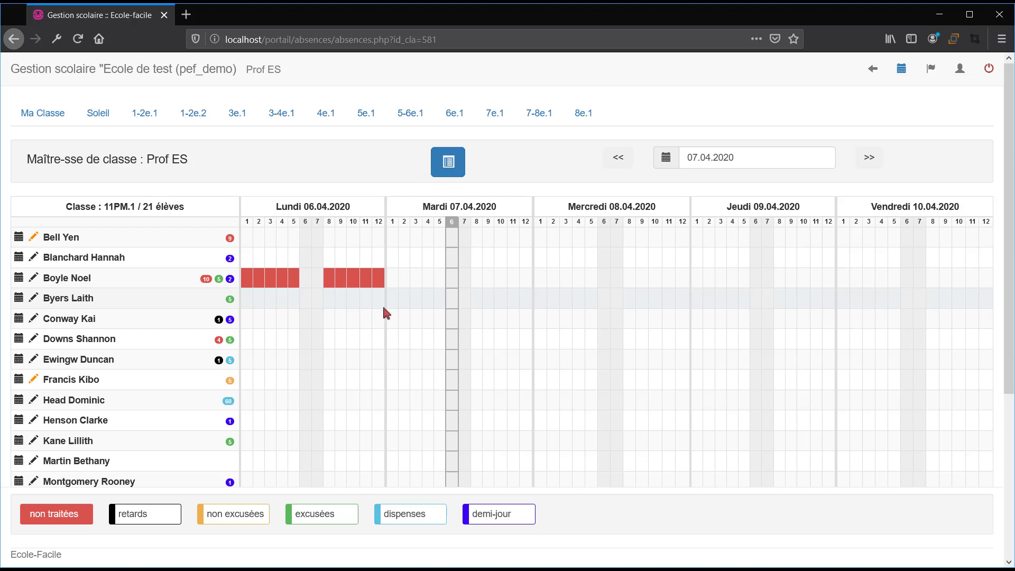
{"action": "scroll", "coordinate": [383, 307], "scroll_direction": "down", "scroll_amount": 3}
{"action": "scroll", "coordinate": [386, 314], "scroll_direction": "up", "scroll_amount": 3}
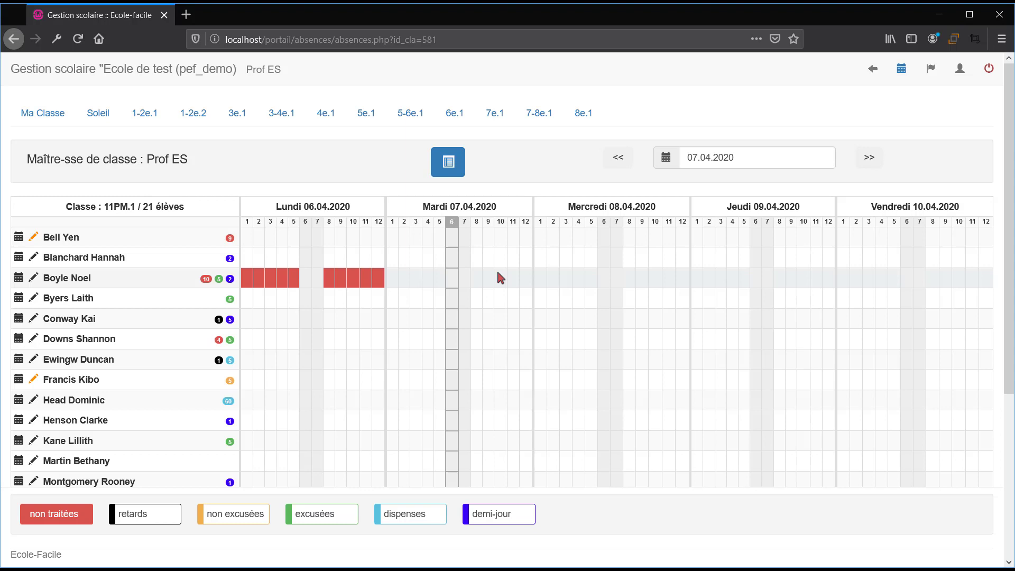
Return to the timetable and display the week of 06/04/2020.
{"action": "left_click", "coordinate": [900, 81]}
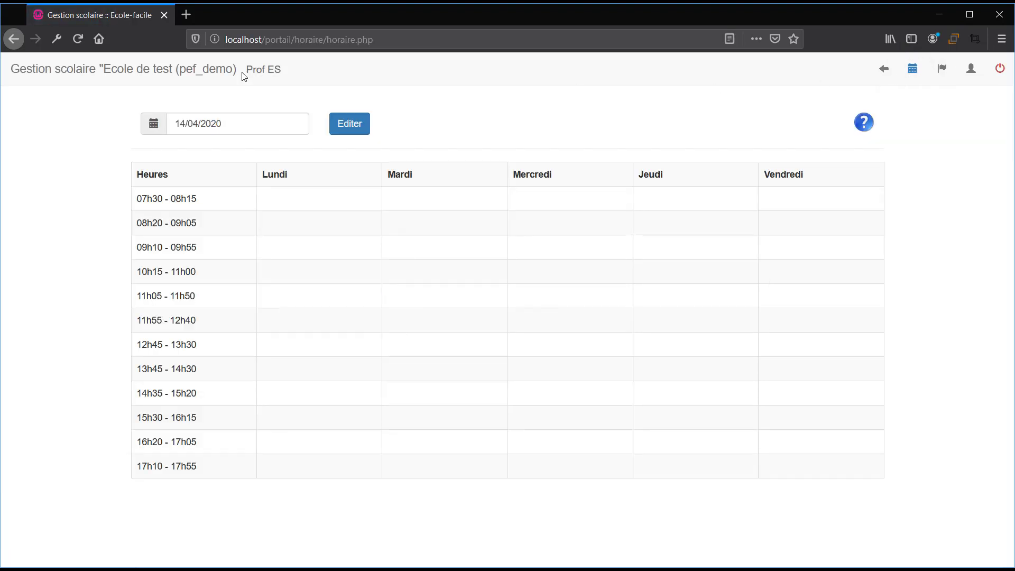
{"action": "left_click", "coordinate": [230, 120]}
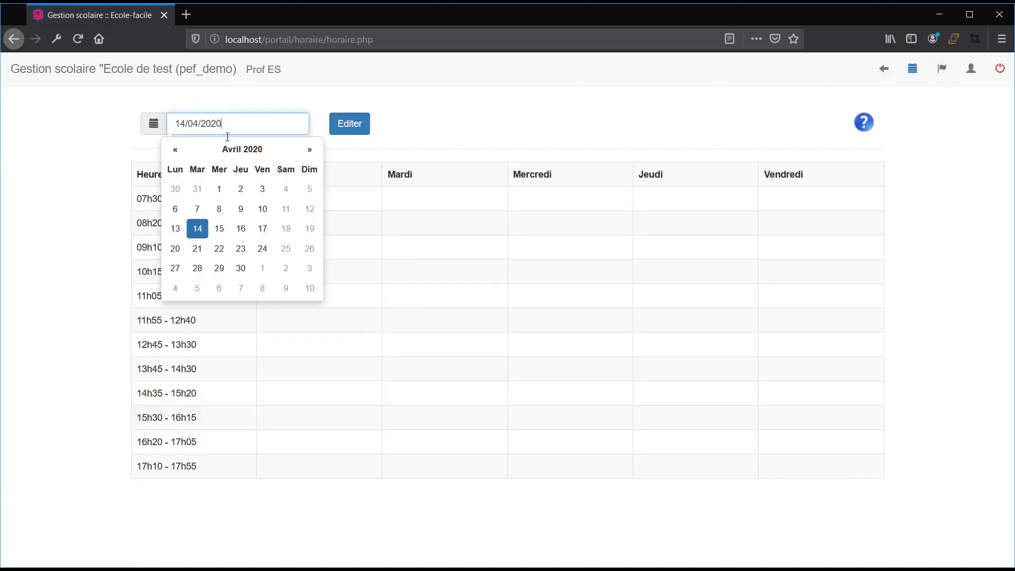
{"action": "left_click", "coordinate": [175, 209]}
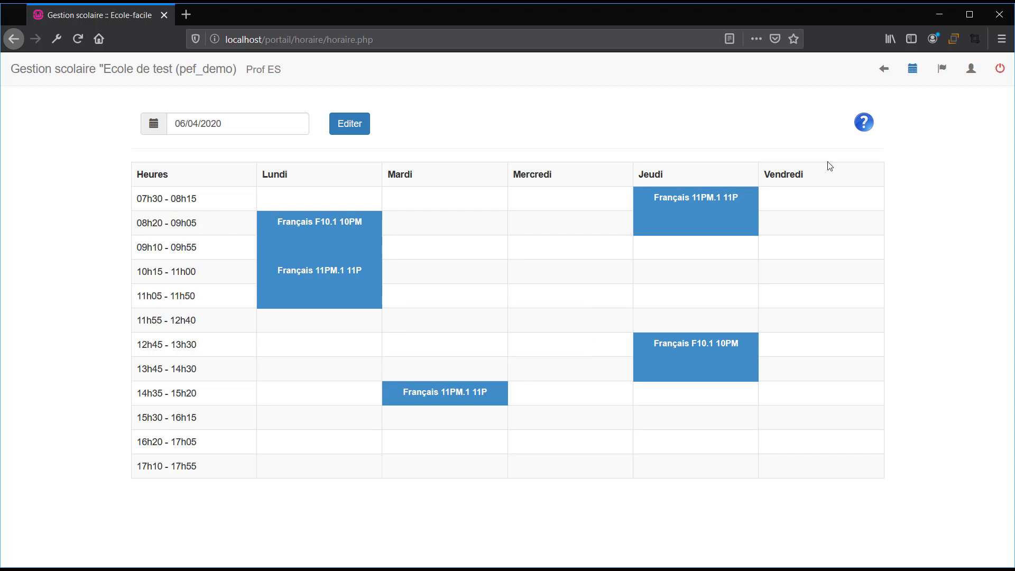
Open Monday's 10:15 Français 11PM.1 period and advance through the course's following periods to Lundi 27 avril, 10:15 - 11:50.
{"action": "mouse_move", "coordinate": [336, 287]}
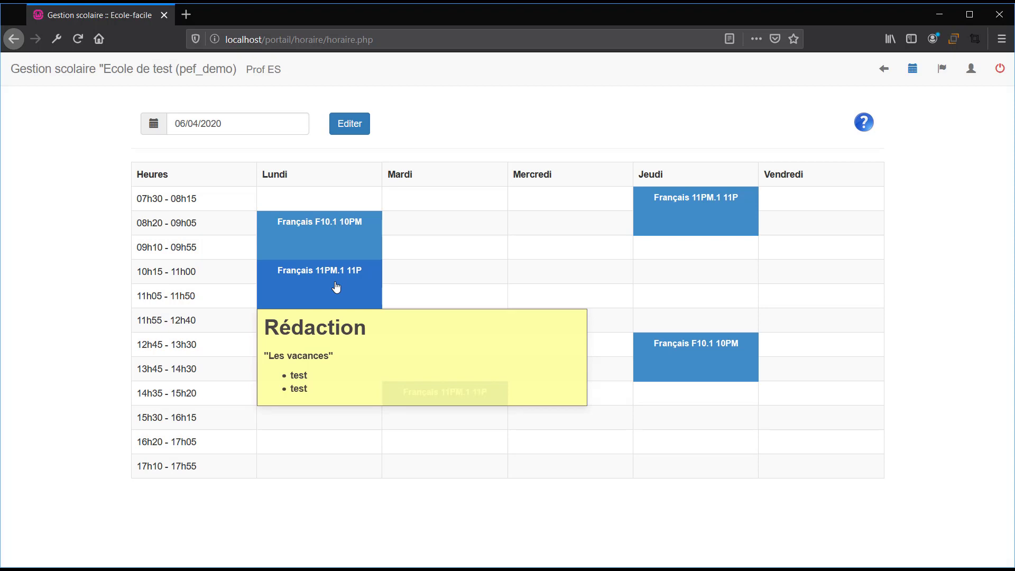
{"action": "left_click", "coordinate": [337, 286]}
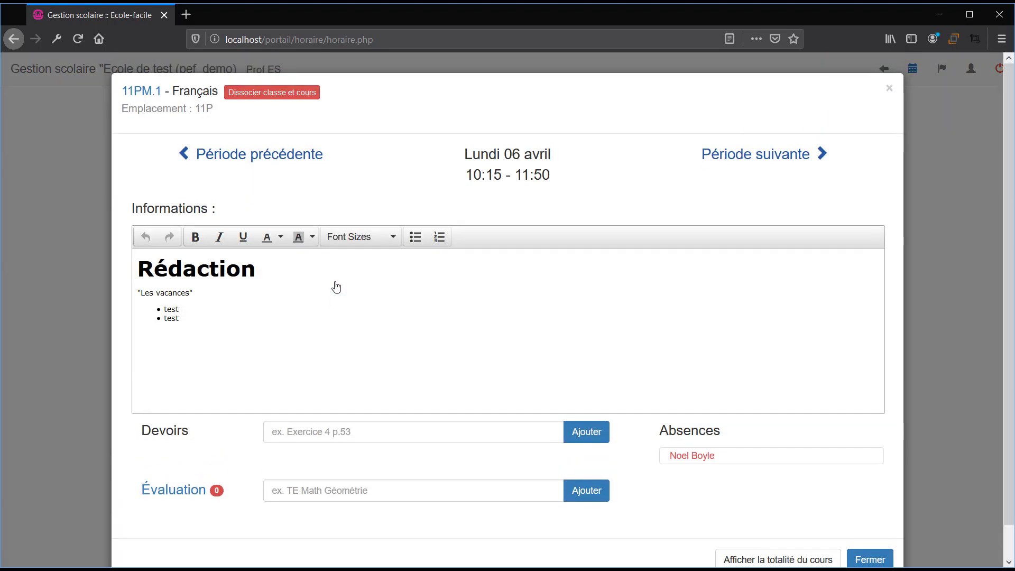
{"action": "scroll", "coordinate": [340, 310], "scroll_direction": "down", "scroll_amount": 1}
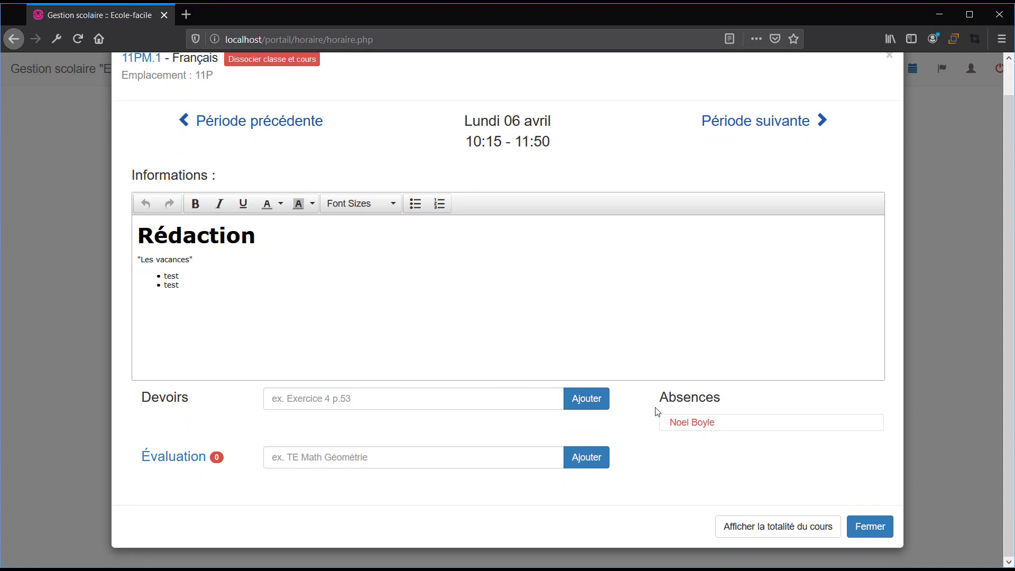
{"action": "left_click", "coordinate": [334, 457]}
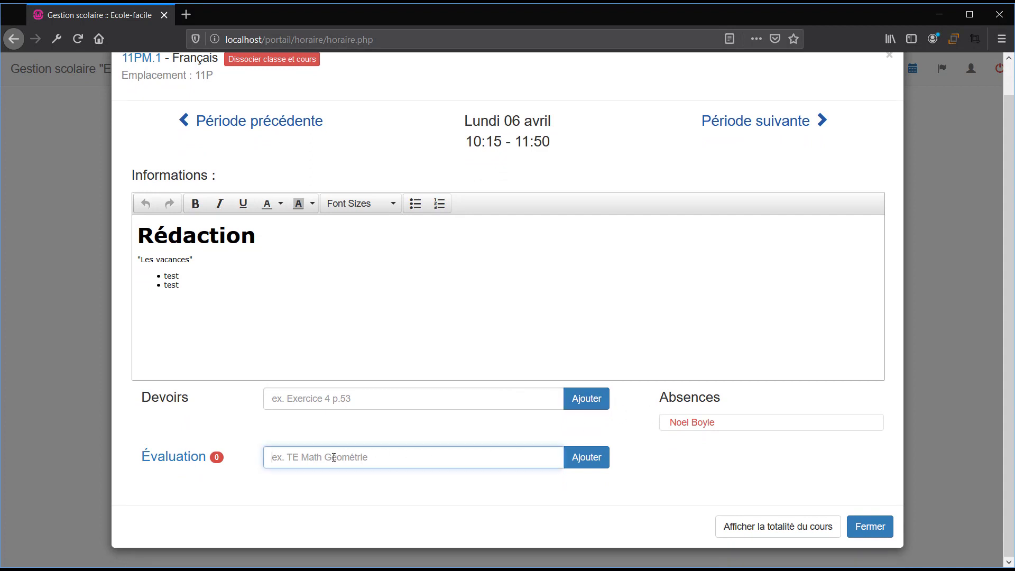
{"action": "left_click", "coordinate": [749, 127]}
{"action": "left_click", "coordinate": [749, 127]}
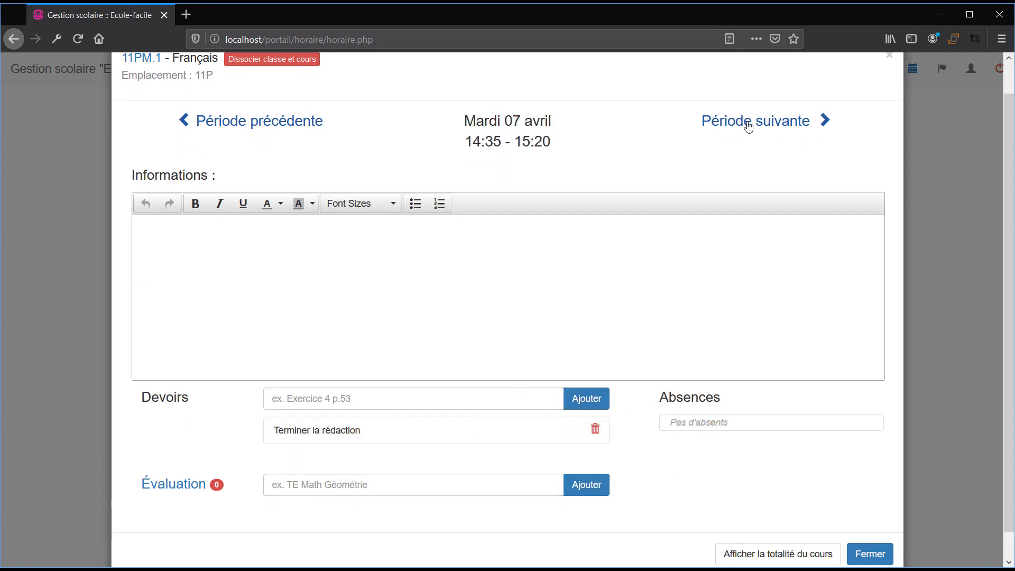
{"action": "left_click", "coordinate": [749, 127]}
{"action": "left_click", "coordinate": [749, 127]}
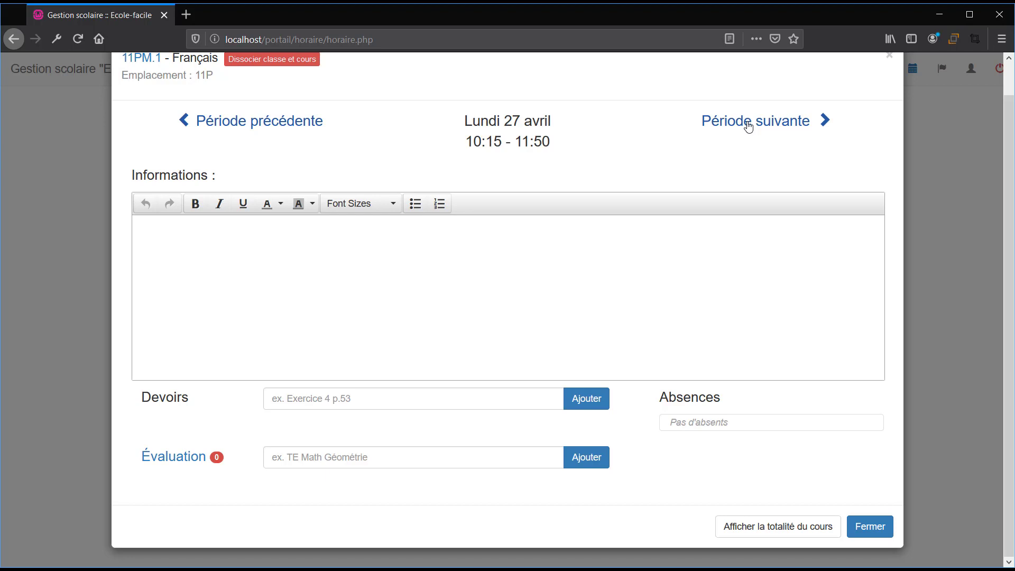
Add an evaluation named "Rédaction" to the Lundi 27 avril period.
{"action": "left_click", "coordinate": [380, 458]}
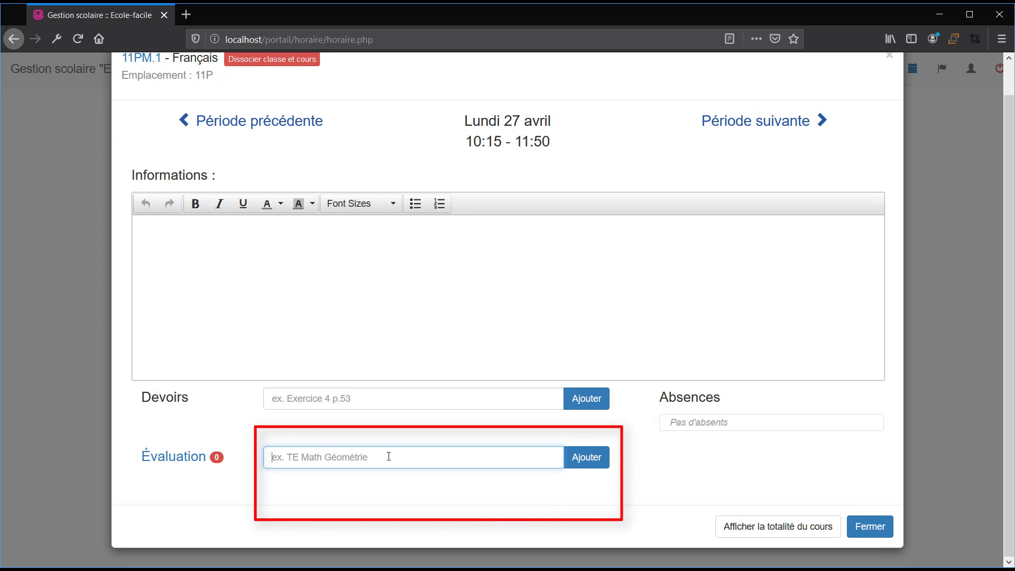
{"action": "type", "text": "Réd"}
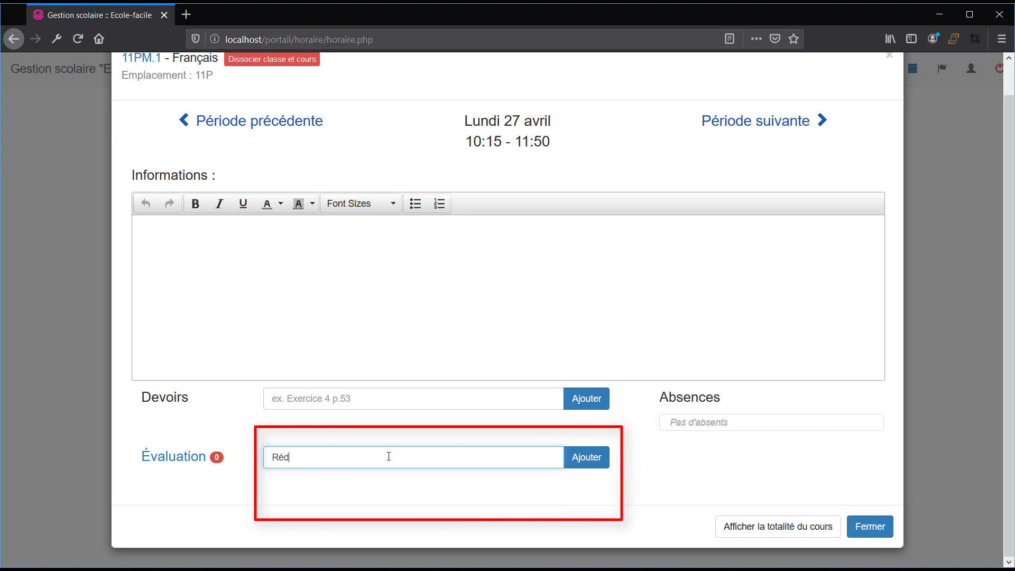
{"action": "type", "text": "action"}
{"action": "left_click", "coordinate": [590, 459]}
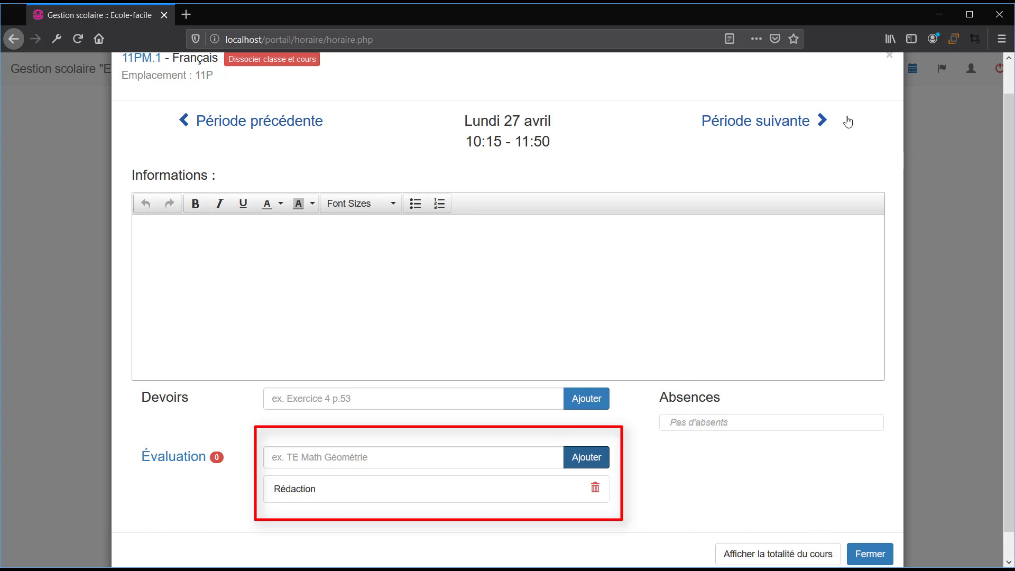
Close the period, display the timetable week of 27/04/2020, and check Monday's Français 11PM.1 notes and announced tests.
{"action": "left_click", "coordinate": [890, 55]}
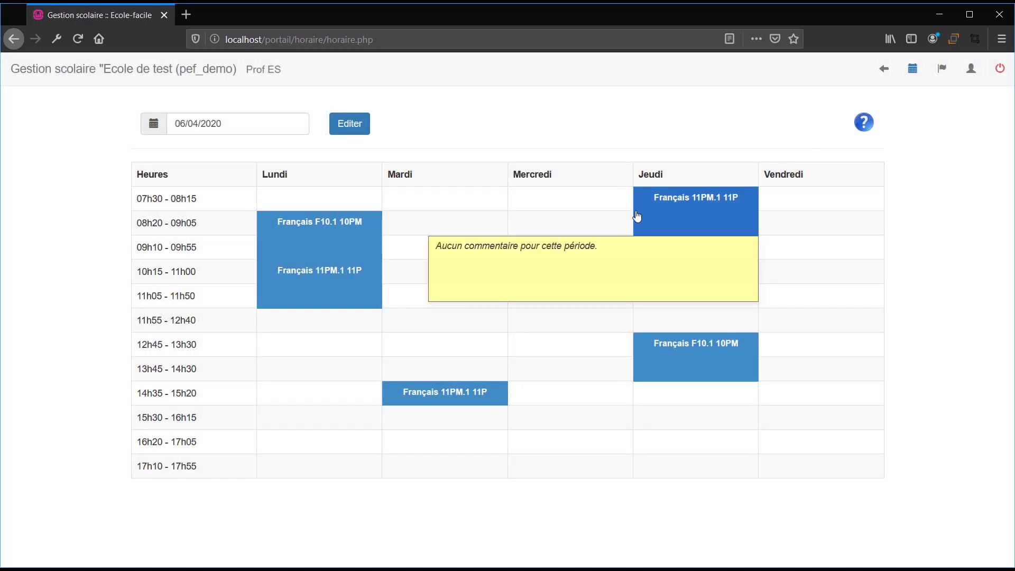
{"action": "left_click", "coordinate": [259, 124]}
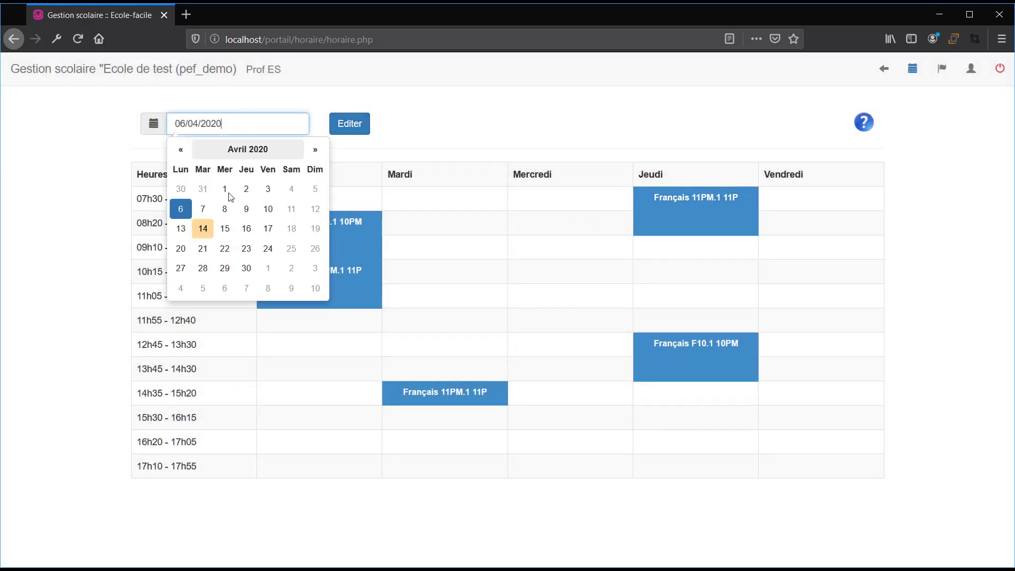
{"action": "left_click", "coordinate": [180, 275]}
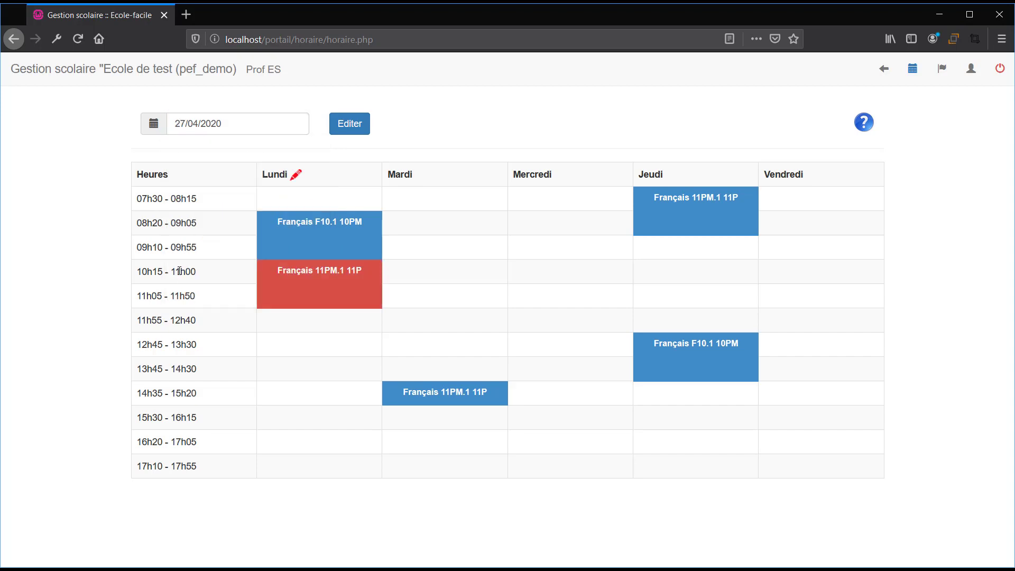
{"action": "mouse_move", "coordinate": [299, 284]}
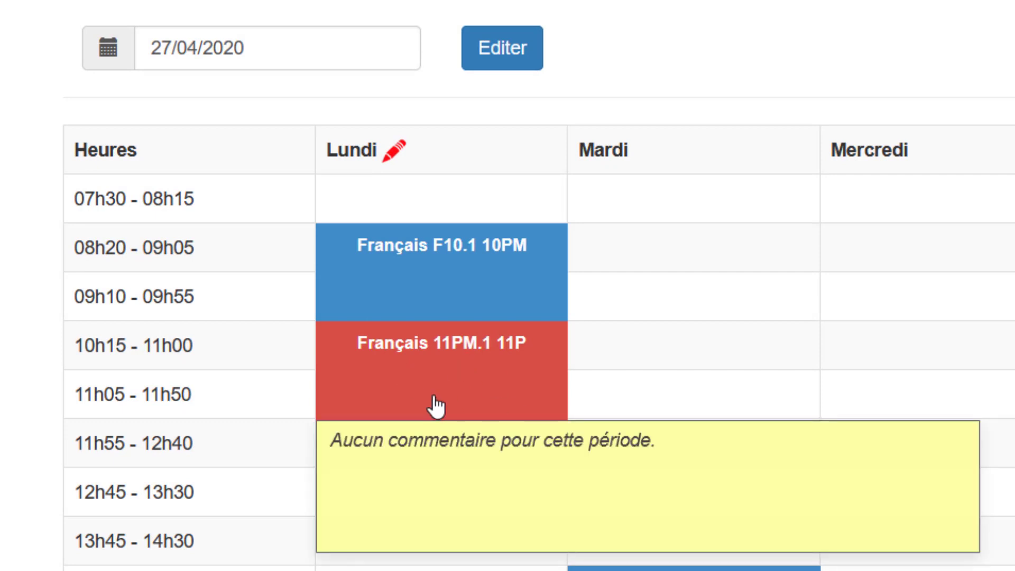
{"action": "mouse_move", "coordinate": [398, 162]}
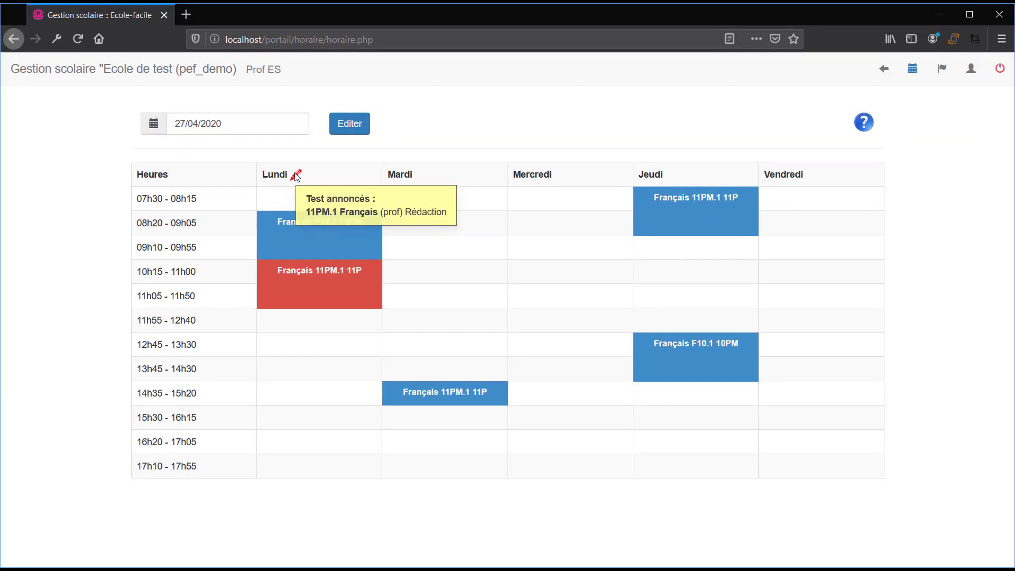
Open Monday 27 April's 10:15 Français 11PM.1 period and try to delete its "Rédaction" evaluation.
{"action": "left_click", "coordinate": [309, 285]}
{"action": "scroll", "coordinate": [392, 332], "scroll_direction": "down", "scroll_amount": 2}
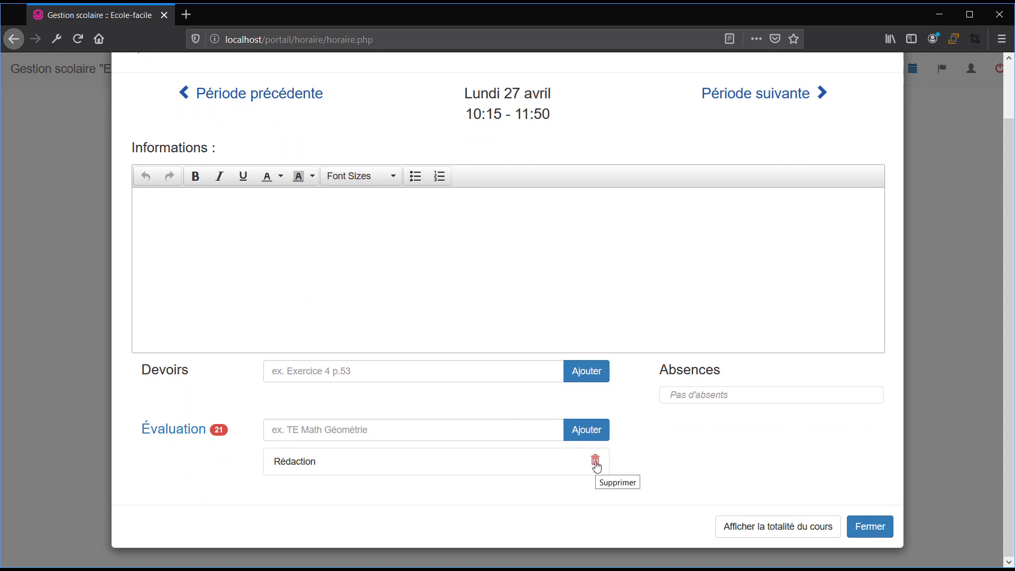
{"action": "left_click", "coordinate": [596, 463]}
{"action": "left_click", "coordinate": [680, 128]}
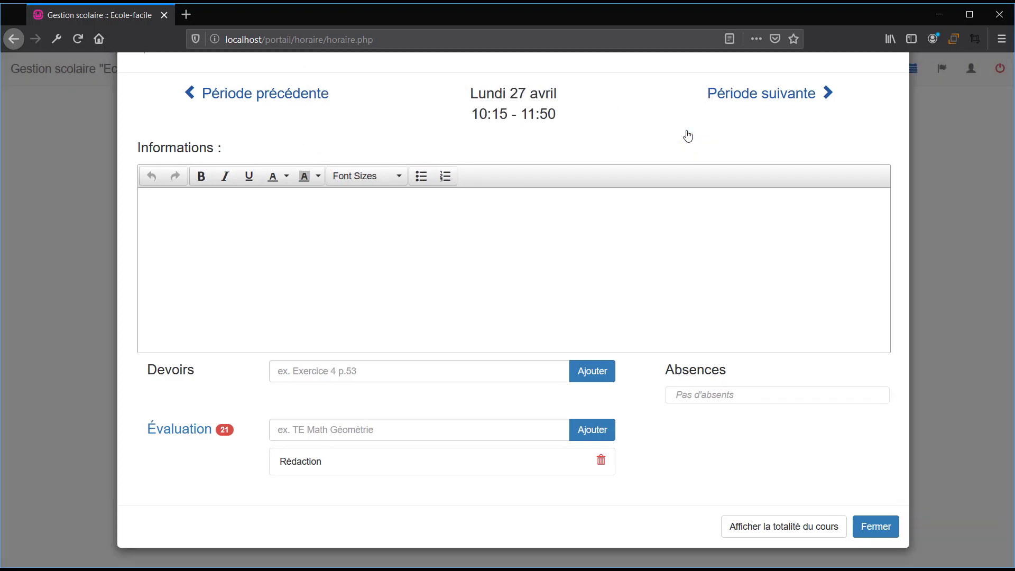